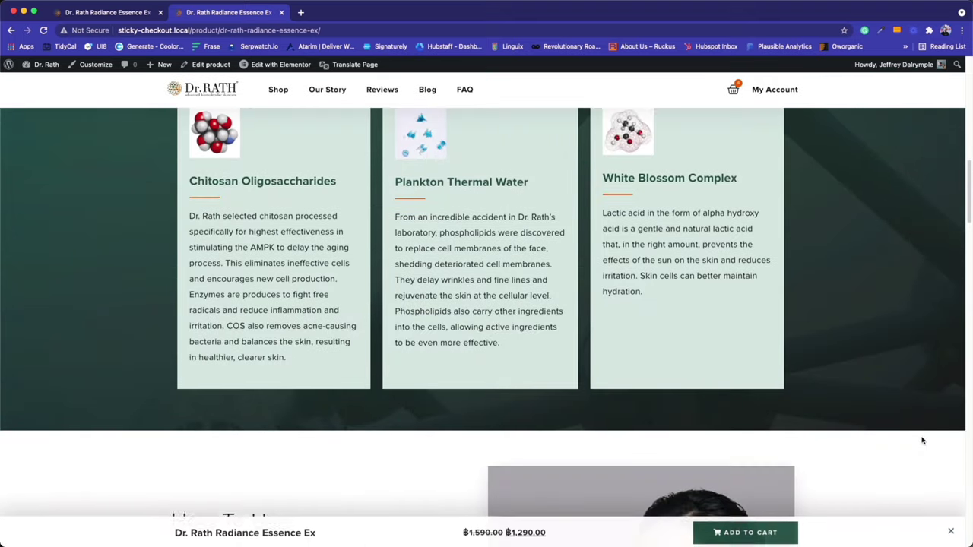
# Step: Go to the Popups list under Templates in the WordPress dashboard
pyautogui.scroll(-5, 922, 440)
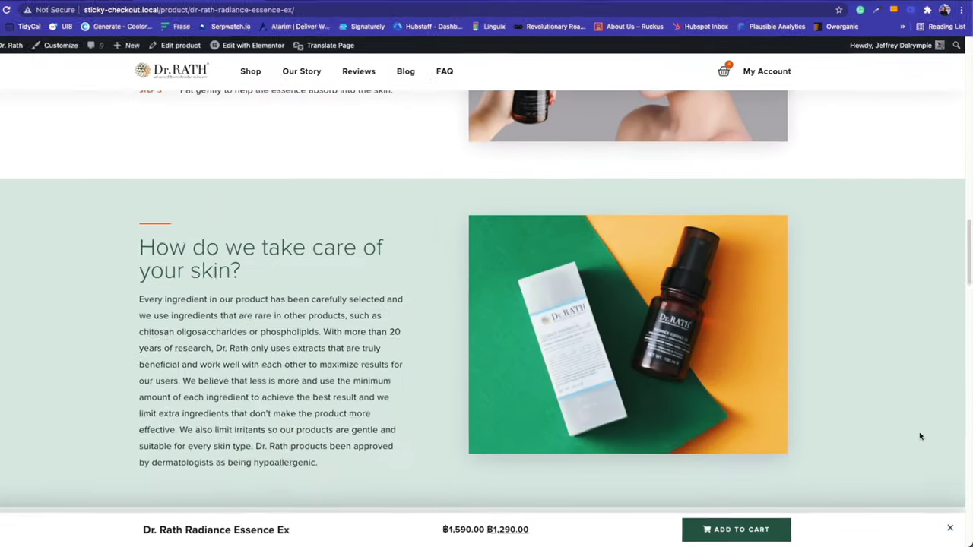
pyautogui.scroll(-10, 922, 440)
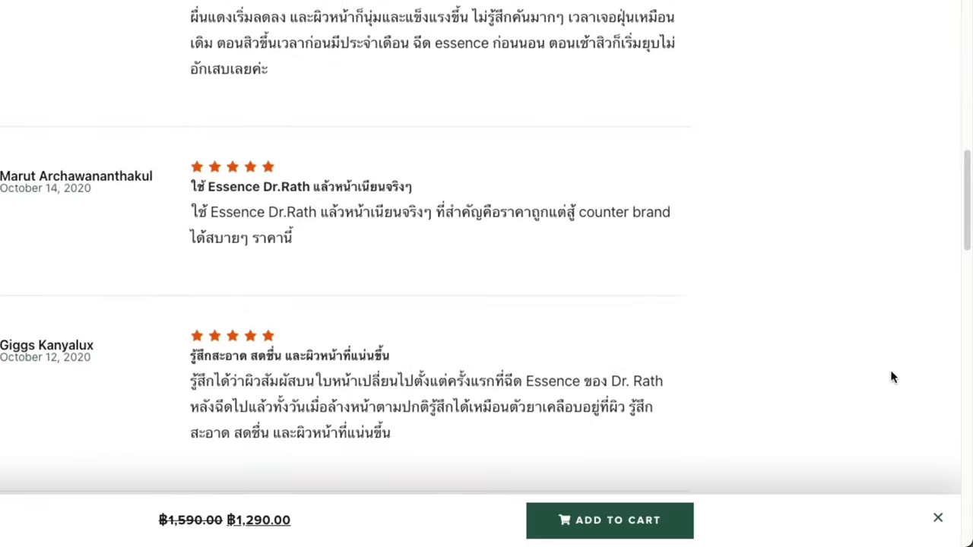
pyautogui.scroll(20, 893, 377)
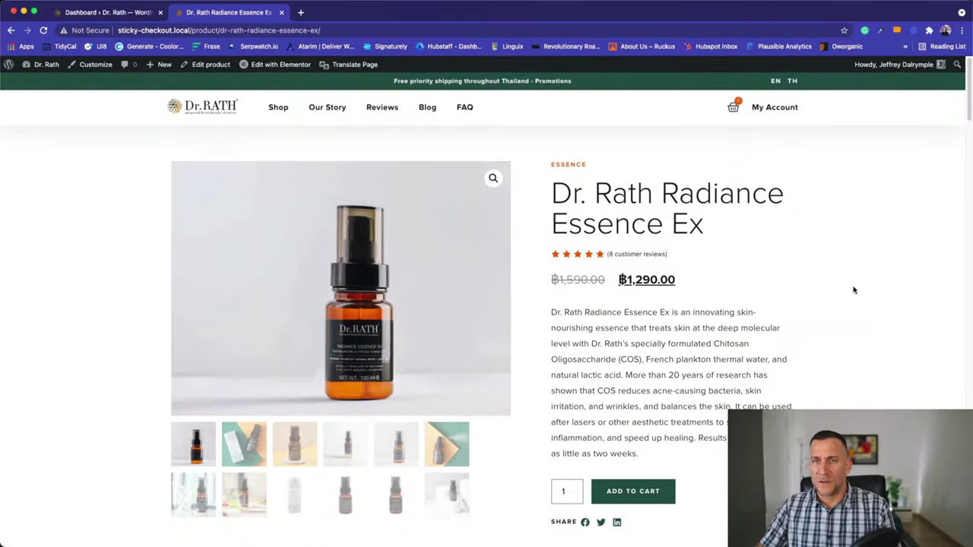
pyautogui.click(114, 12)
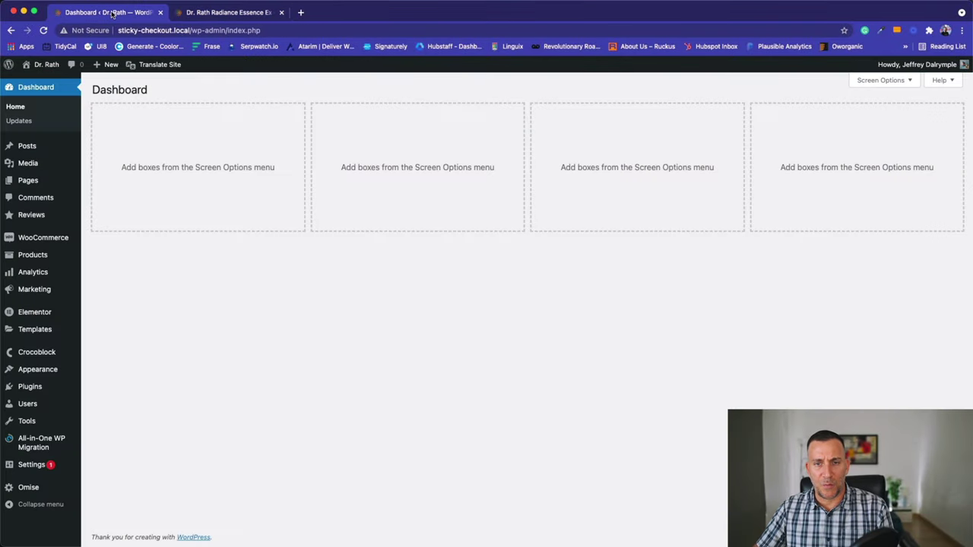
pyautogui.click(38, 332)
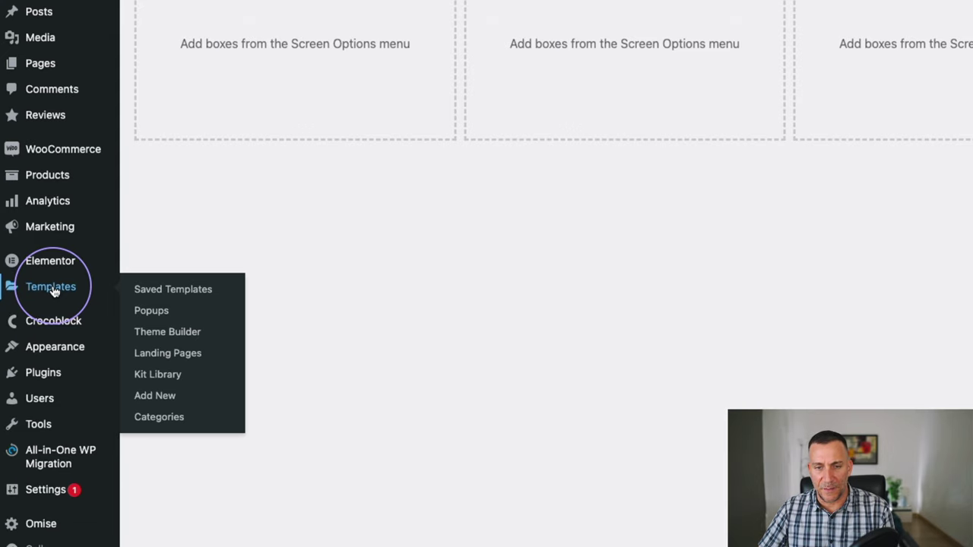
pyautogui.click(143, 313)
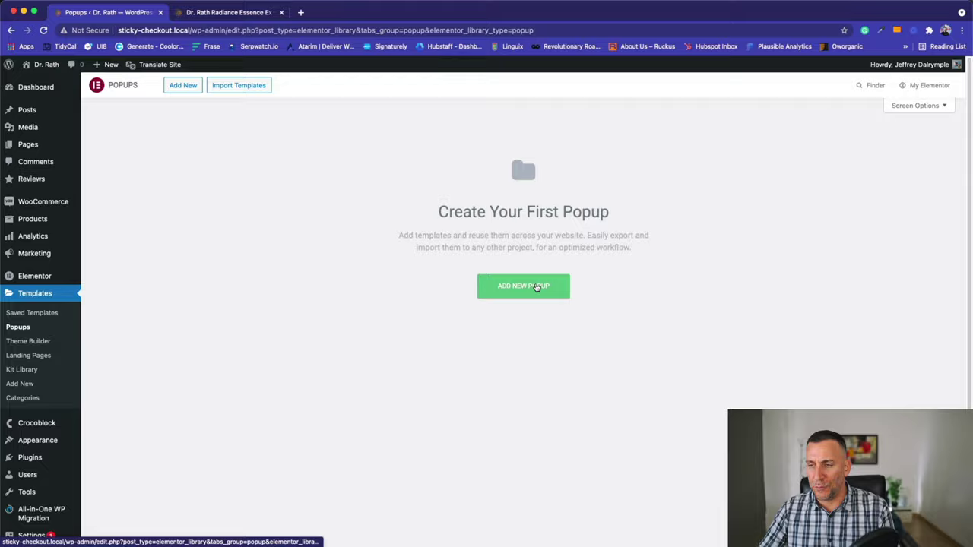
# Step: Create a new popup named 'Sticky Checkout' and open it in Elementor
pyautogui.click(536, 286)
pyautogui.click(517, 346)
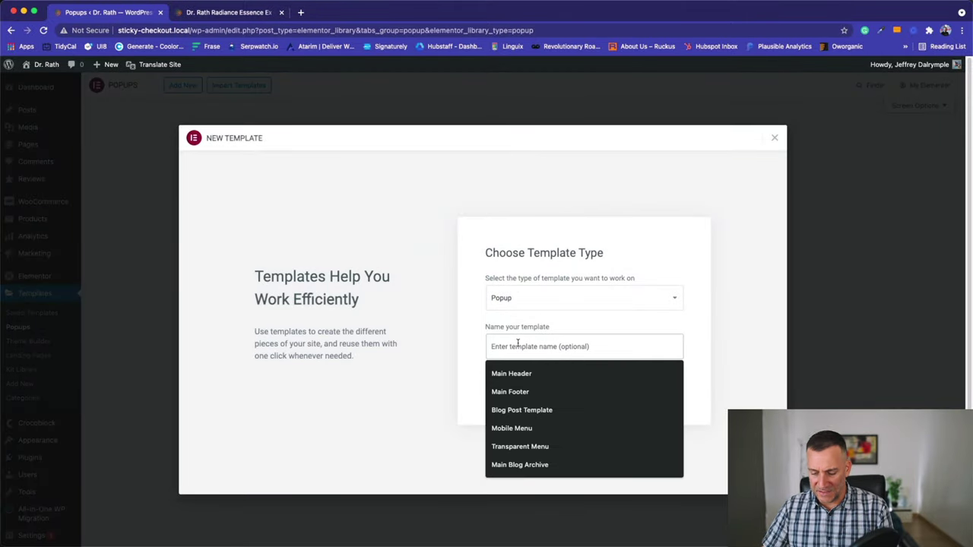
pyautogui.write('Sticky')
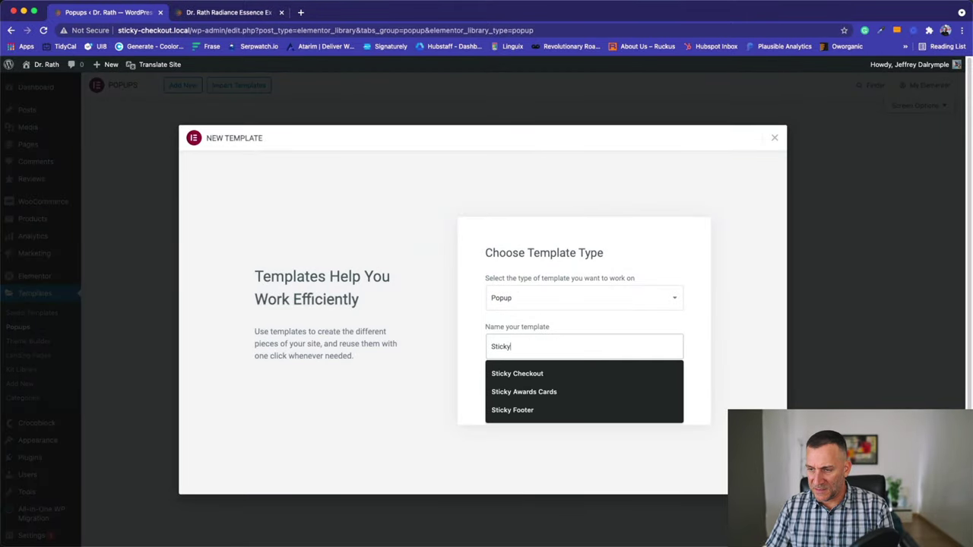
pyautogui.write(' Checkout')
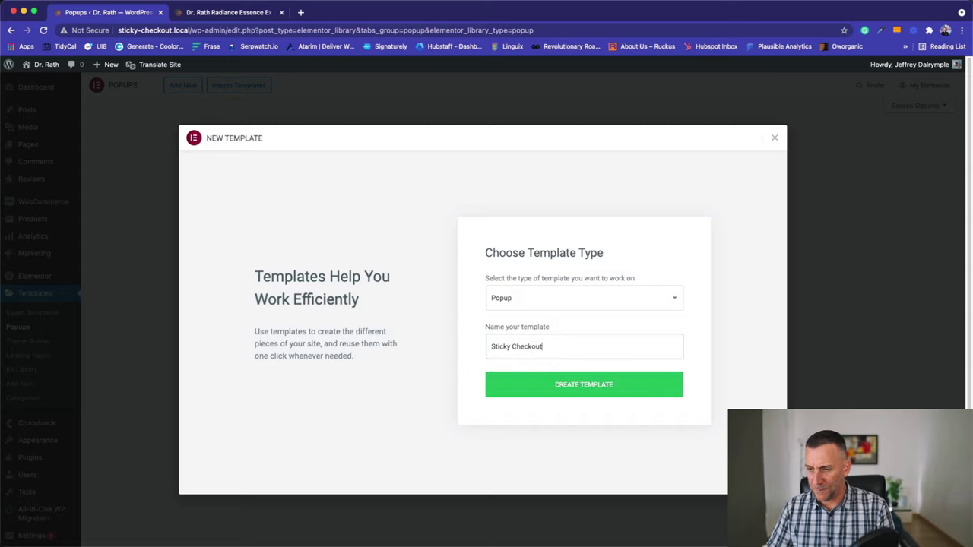
pyautogui.click(569, 390)
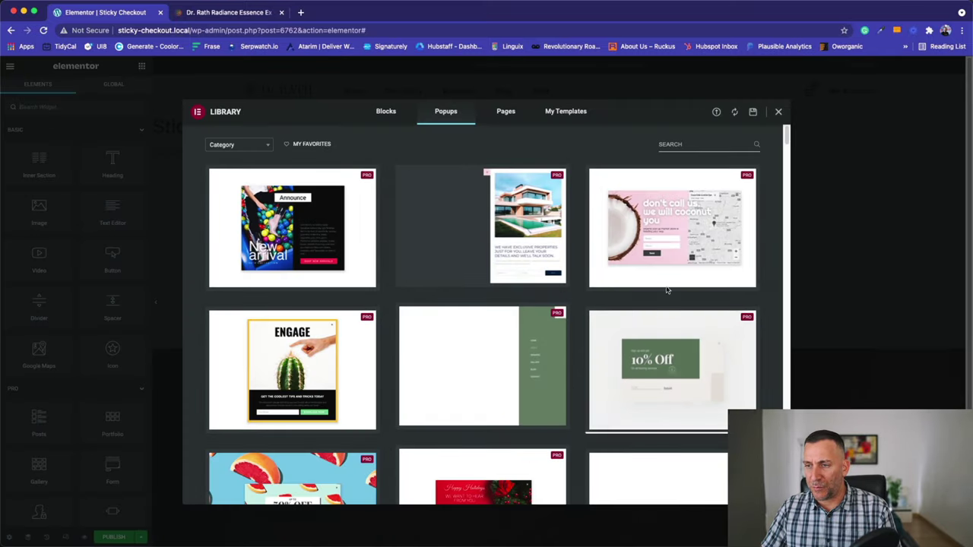
# Step: Close the popup library and add an empty section with a chosen column structure
pyautogui.click(779, 112)
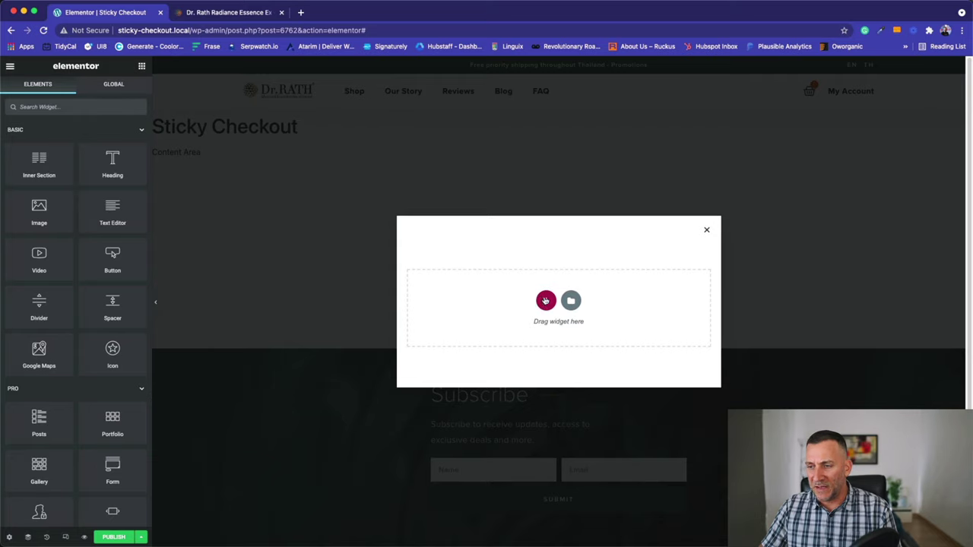
pyautogui.click(545, 301)
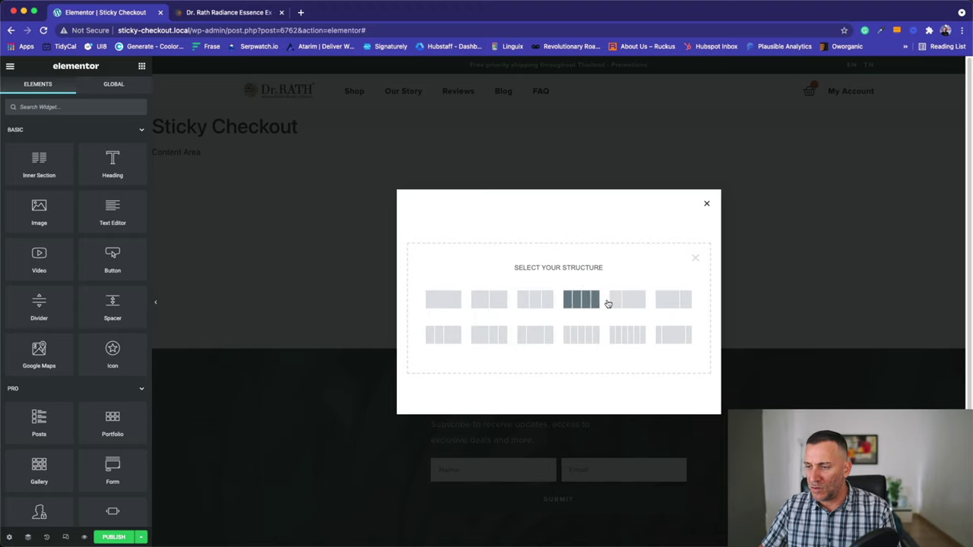
pyautogui.click(443, 301)
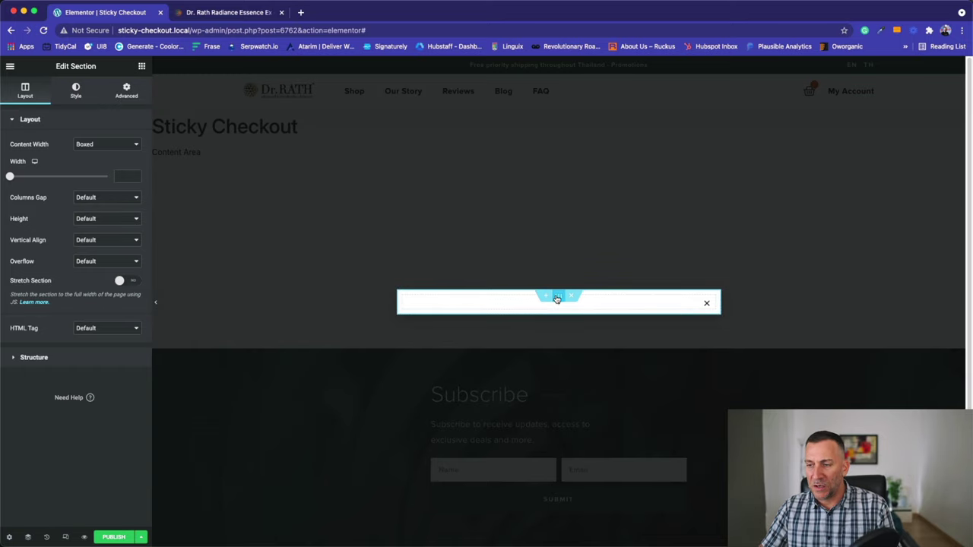
pyautogui.click(10, 538)
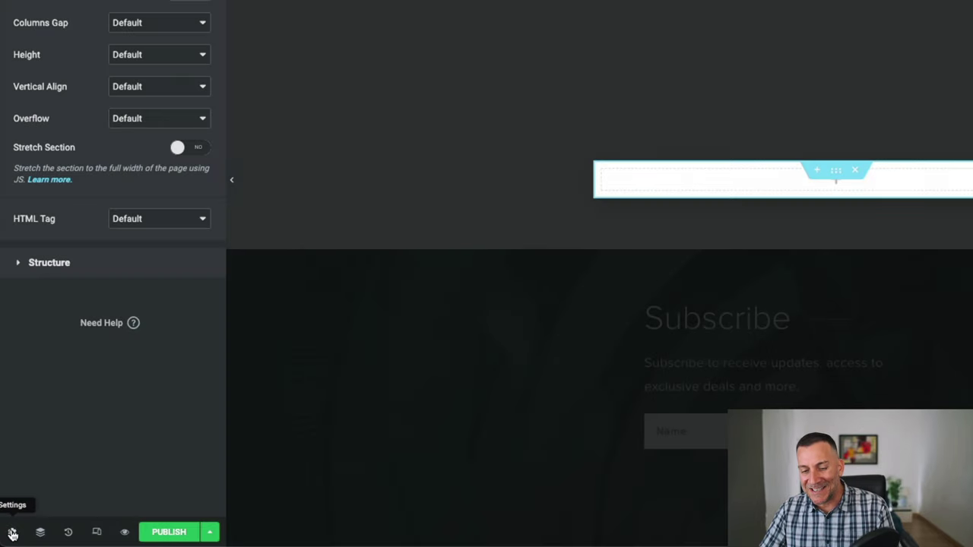
# Step: Set the popup width to 100 VW, position it at the bottom, and hide the overlay
pyautogui.click(13, 534)
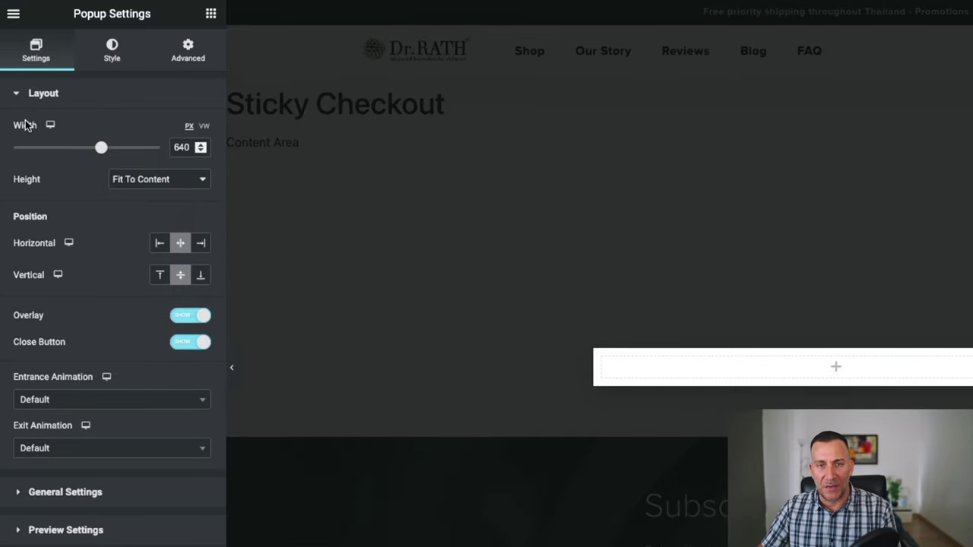
pyautogui.click(205, 128)
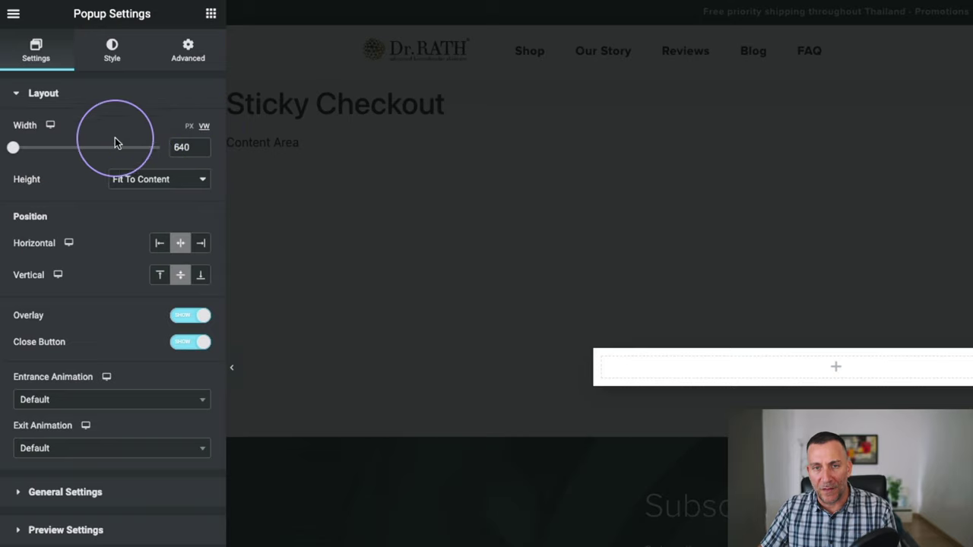
pyautogui.click(14, 149)
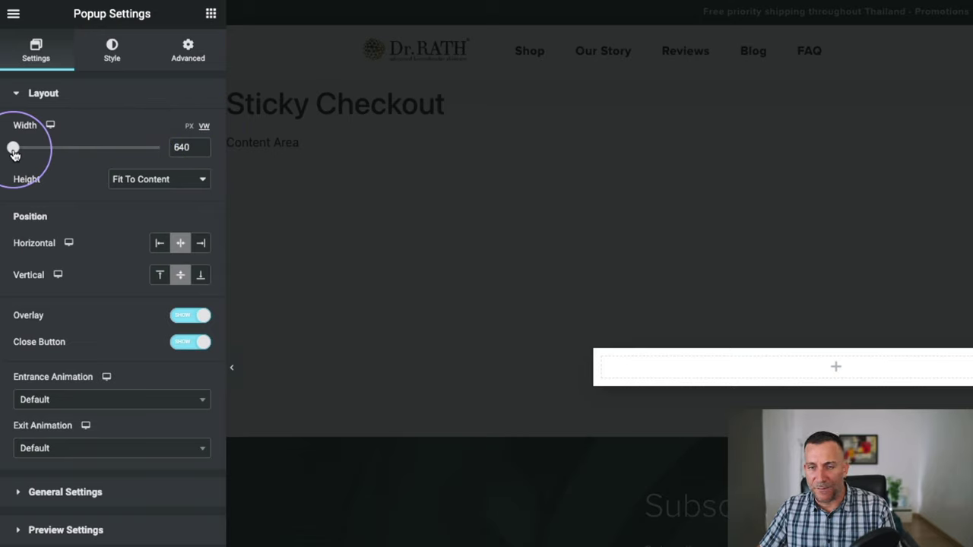
pyautogui.moveTo(14, 152); pyautogui.dragTo(200, 152)
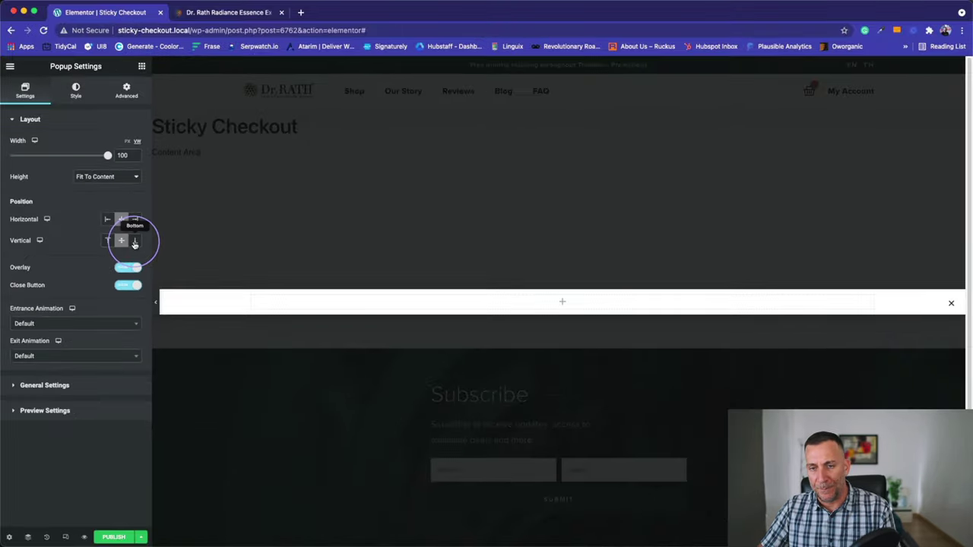
pyautogui.click(135, 242)
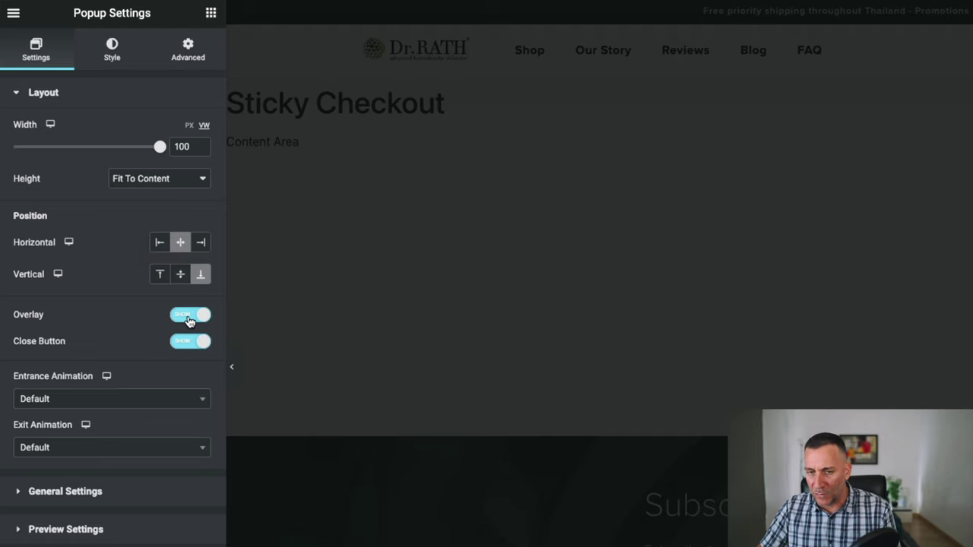
pyautogui.click(189, 318)
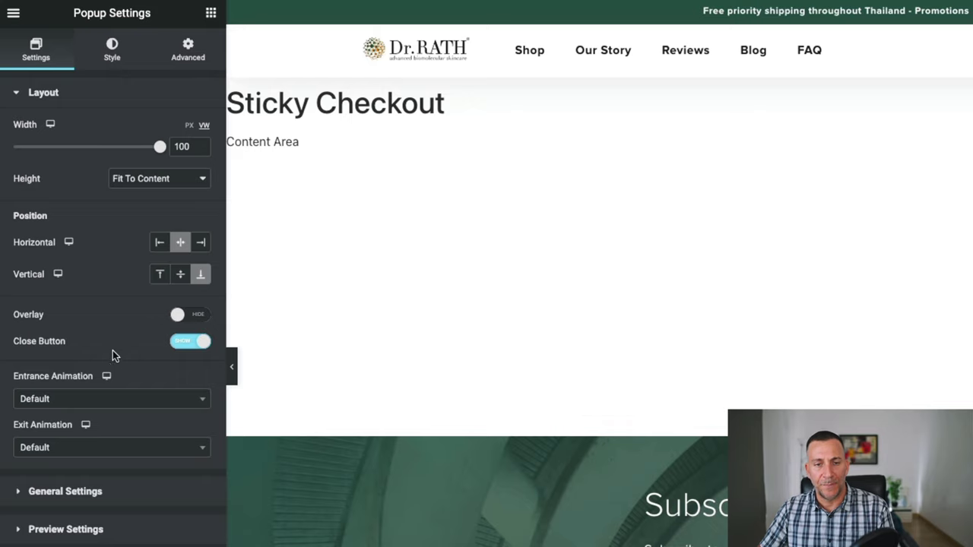
# Step: Give the popup a Fade In Up entrance, Fade Out Down exit, and a shorter animation duration
pyautogui.click(114, 404)
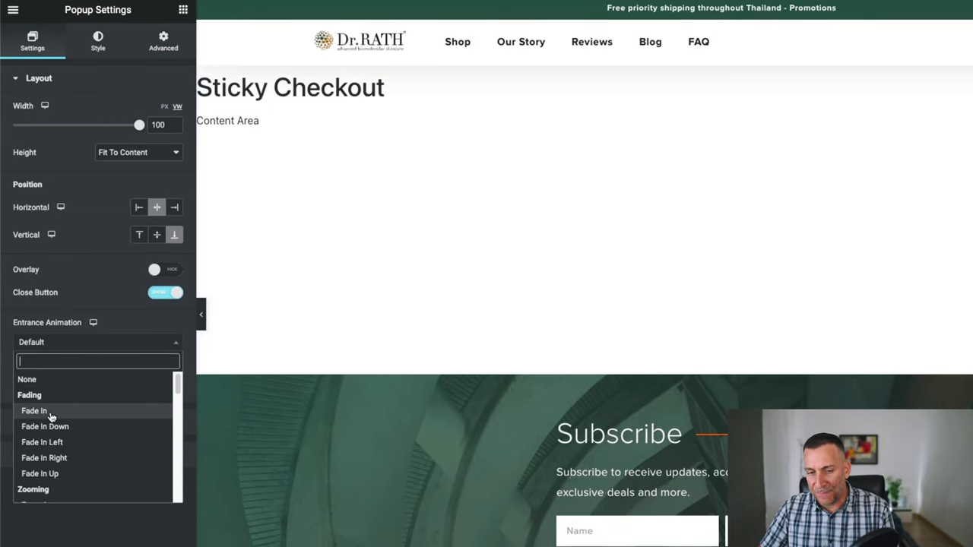
pyautogui.click(58, 474)
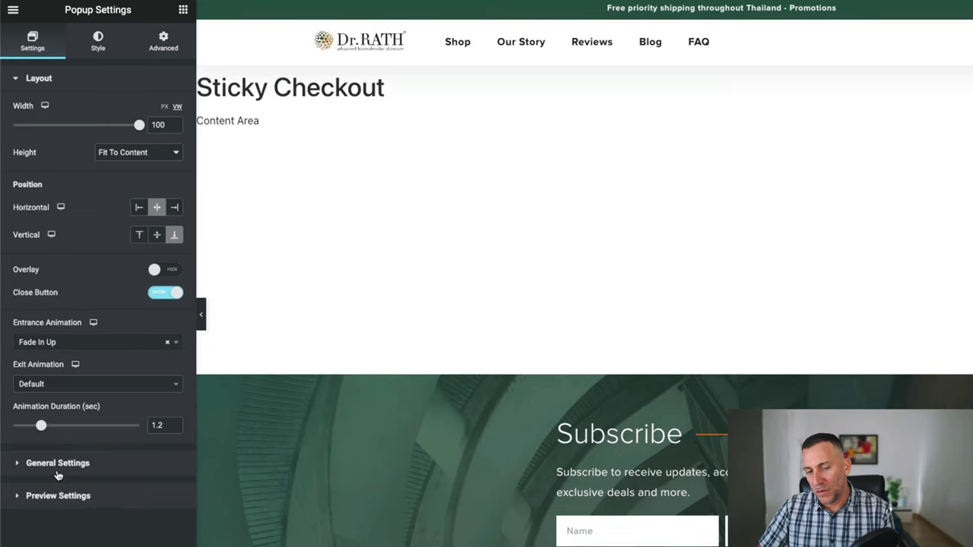
pyautogui.click(94, 385)
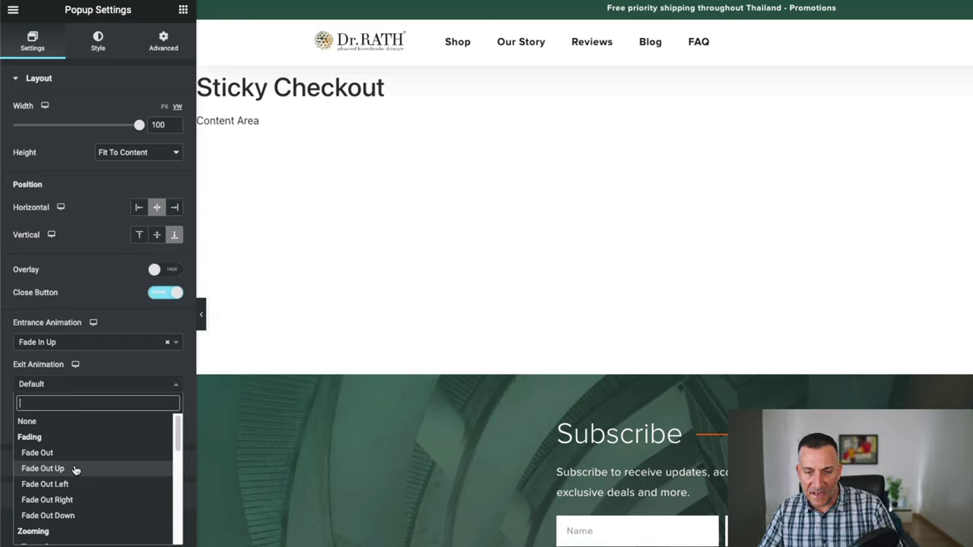
pyautogui.click(69, 517)
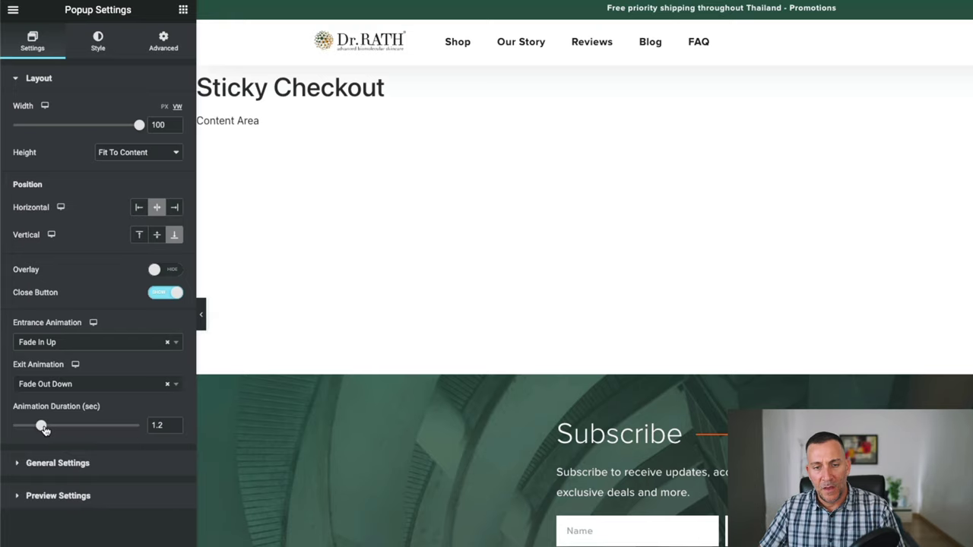
pyautogui.moveTo(41, 429); pyautogui.dragTo(19, 431)
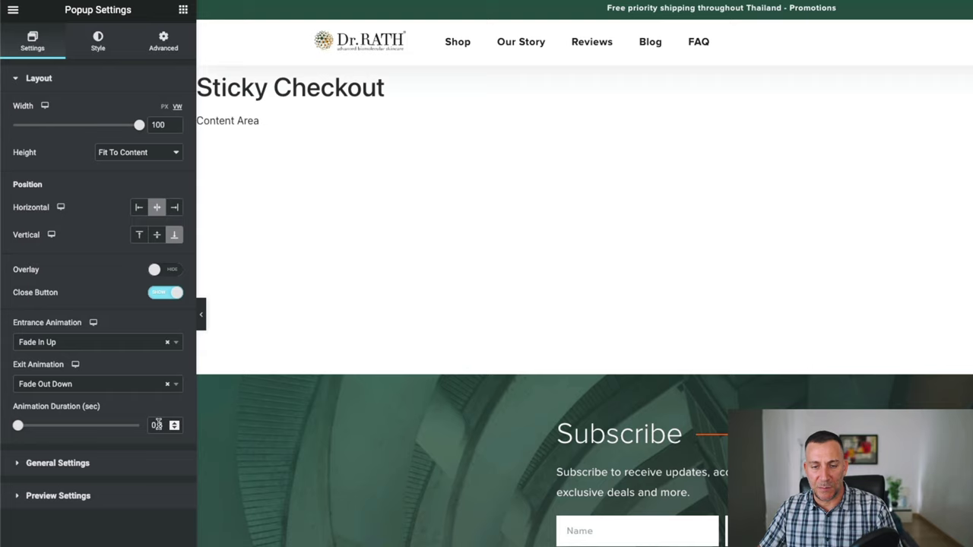
pyautogui.click(50, 464)
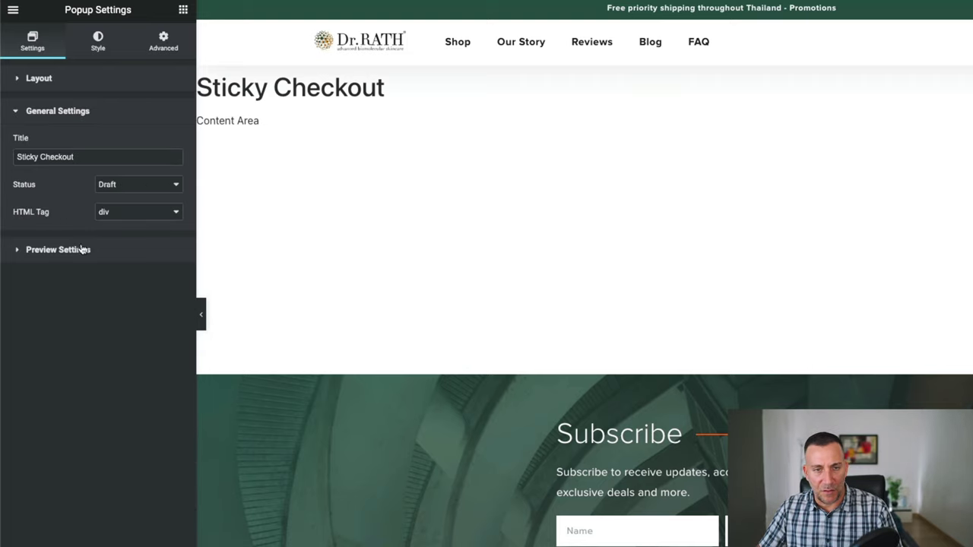
# Step: Add a popup box shadow with horizontal 0, vertical -10, blur 40, spread -2
pyautogui.click(59, 256)
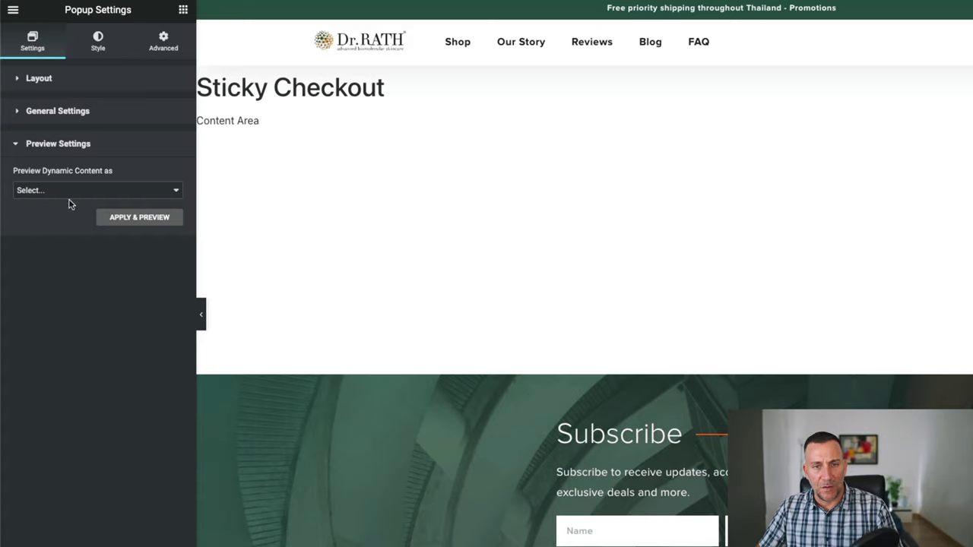
pyautogui.click(101, 39)
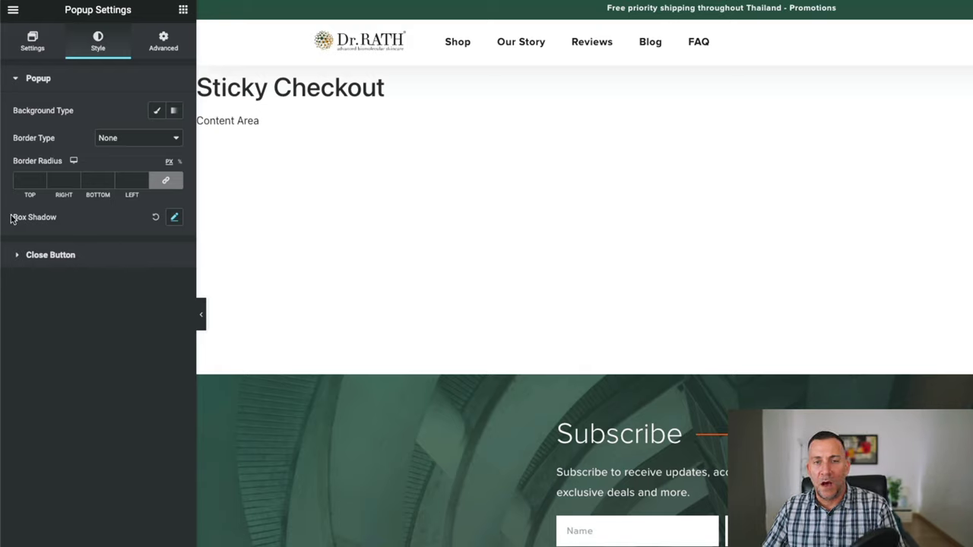
pyautogui.click(174, 220)
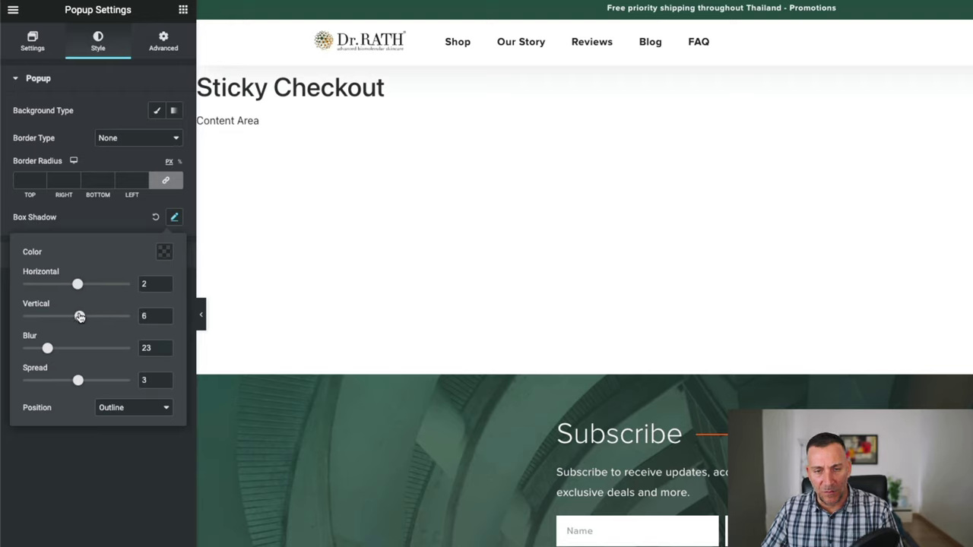
pyautogui.moveTo(80, 316); pyautogui.dragTo(71, 320)
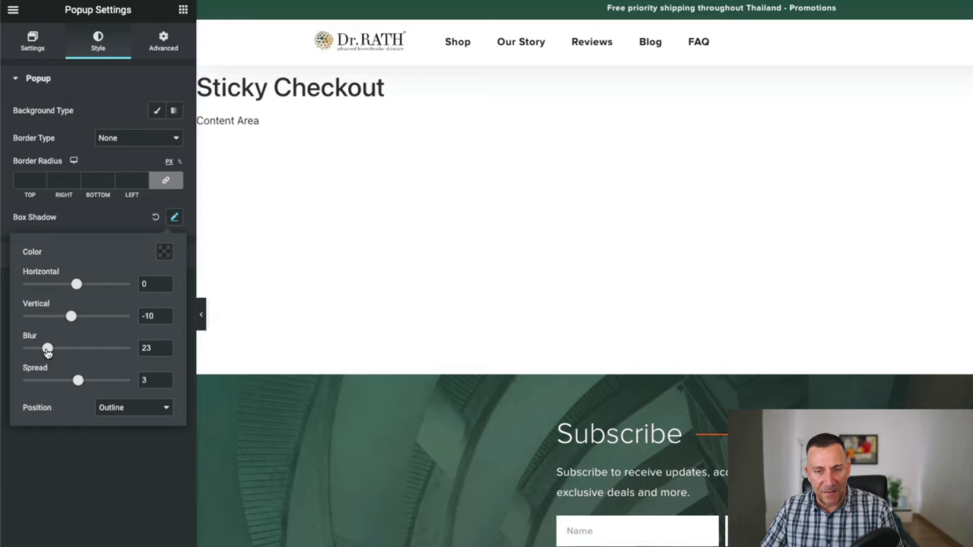
pyautogui.moveTo(47, 350); pyautogui.dragTo(73, 381)
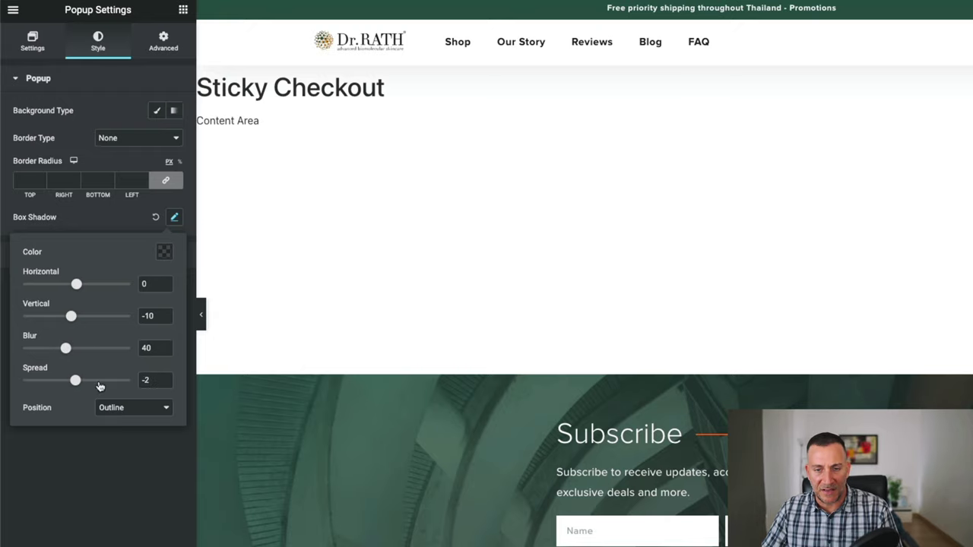
# Step: Turn on Prevent Closing on Overlay and Prevent Closing on ESC key in Advanced settings
pyautogui.click(161, 42)
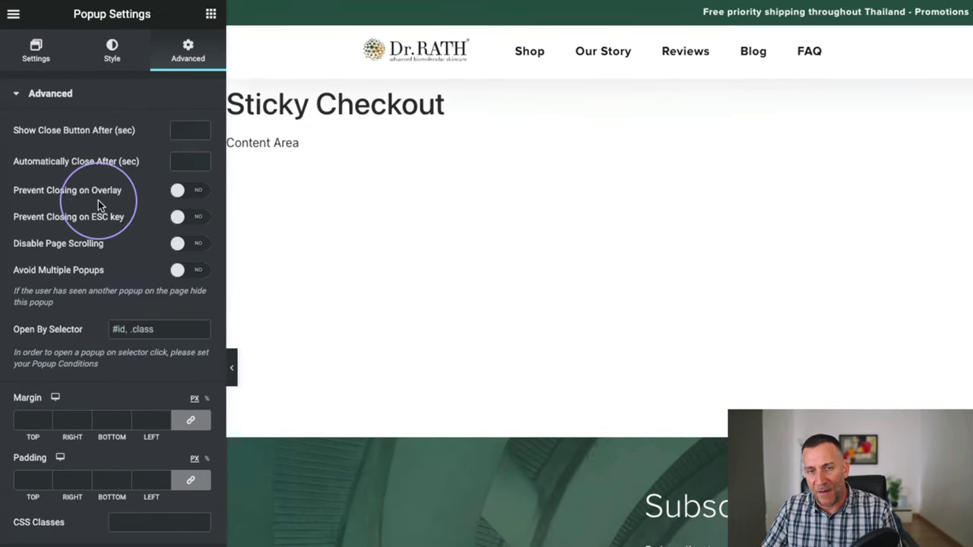
pyautogui.click(186, 195)
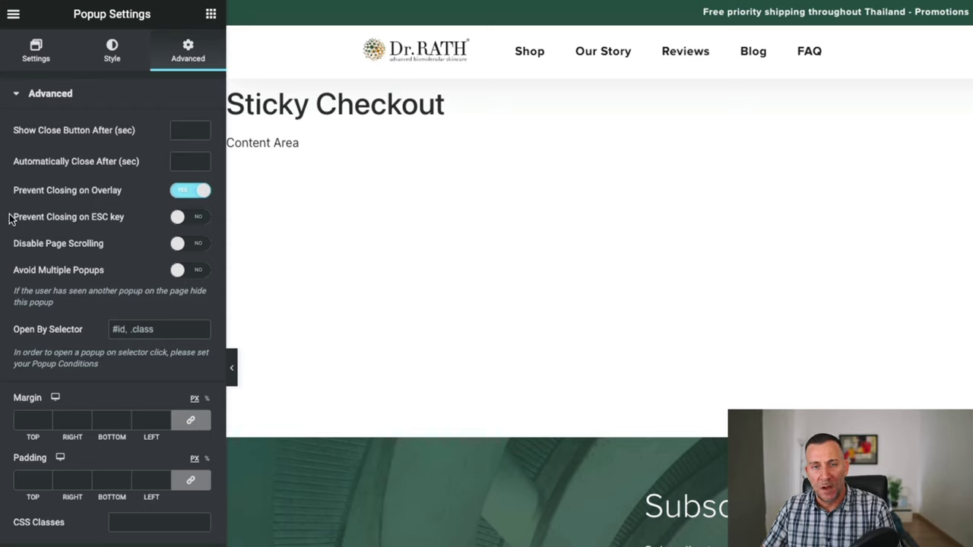
pyautogui.click(195, 220)
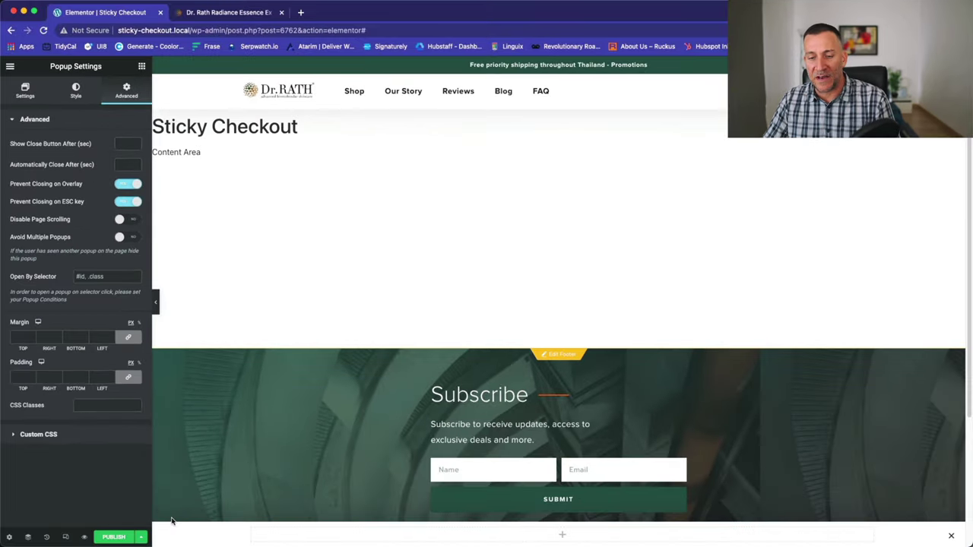
# Step: Drag two Heading widgets into the bottom of the popup section
pyautogui.click(141, 66)
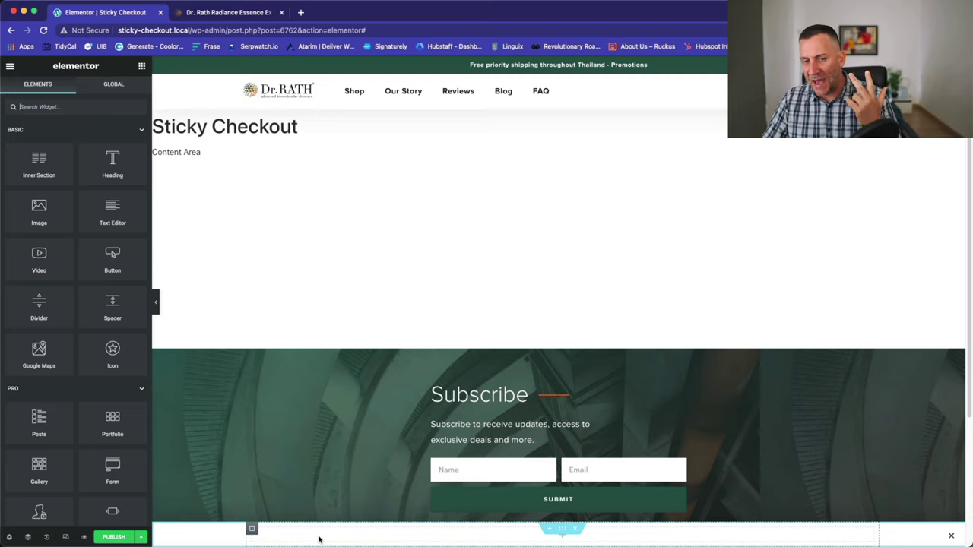
pyautogui.moveTo(112, 164); pyautogui.dragTo(360, 527)
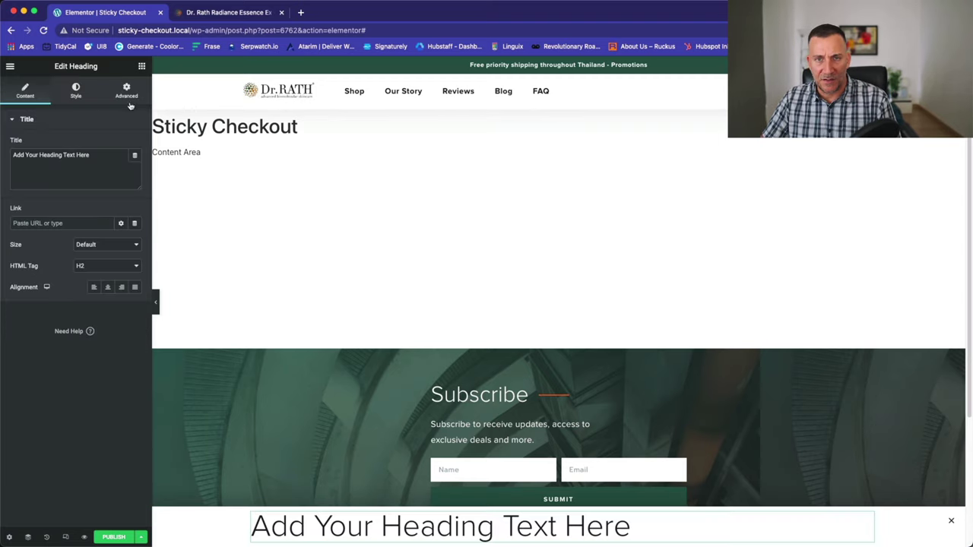
pyautogui.click(142, 66)
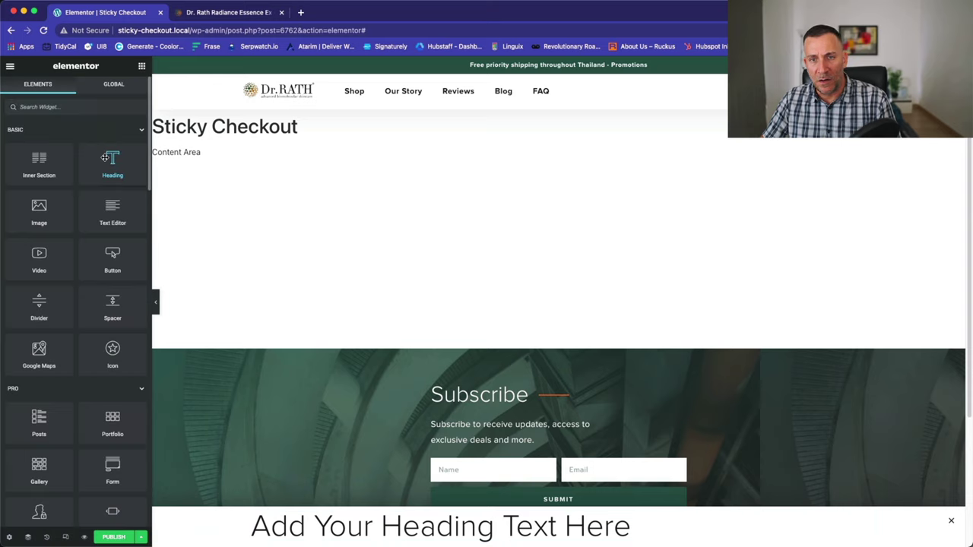
pyautogui.moveTo(107, 157); pyautogui.dragTo(332, 529)
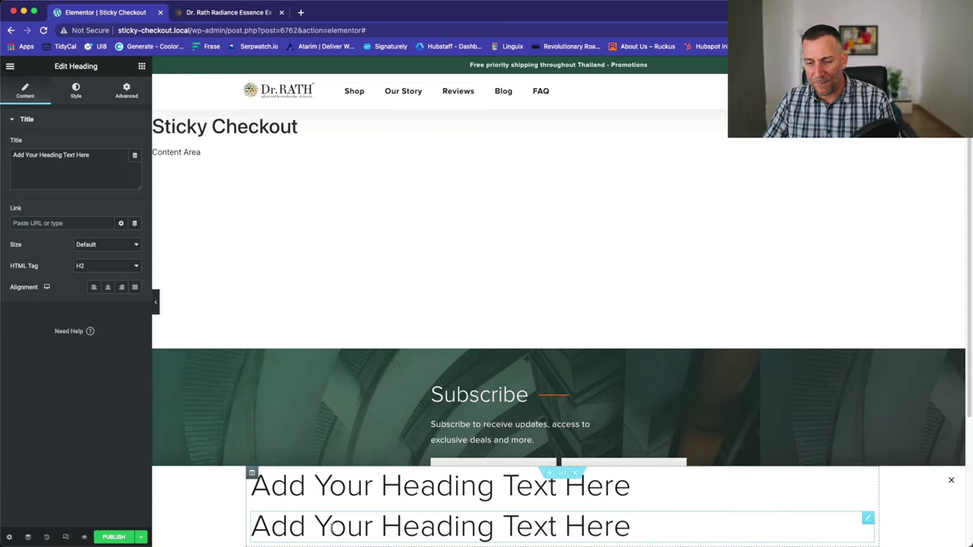
pyautogui.click(127, 89)
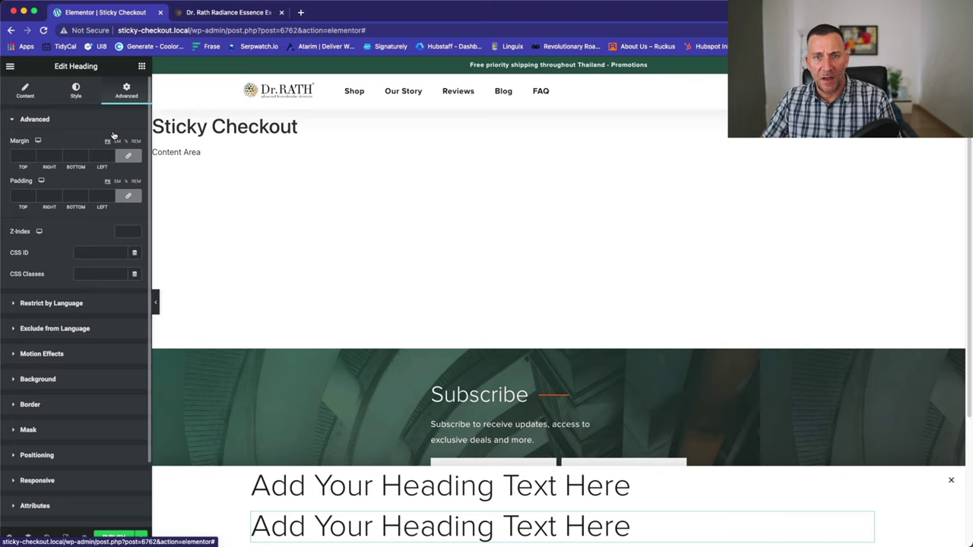
# Step: Add a WooCommerce Custom Add To Cart widget below the two headings
pyautogui.click(142, 66)
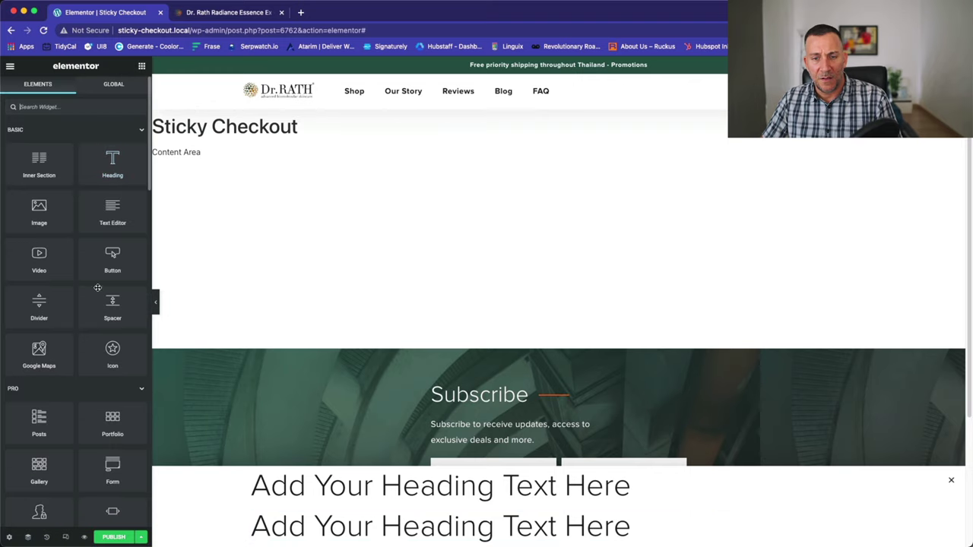
pyautogui.scroll(-10, 97, 288)
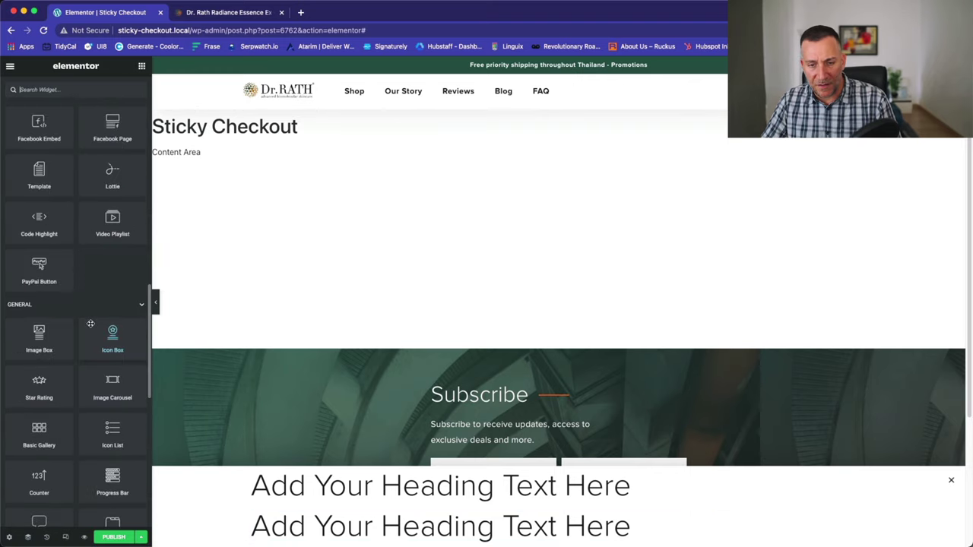
pyautogui.scroll(-8, 90, 324)
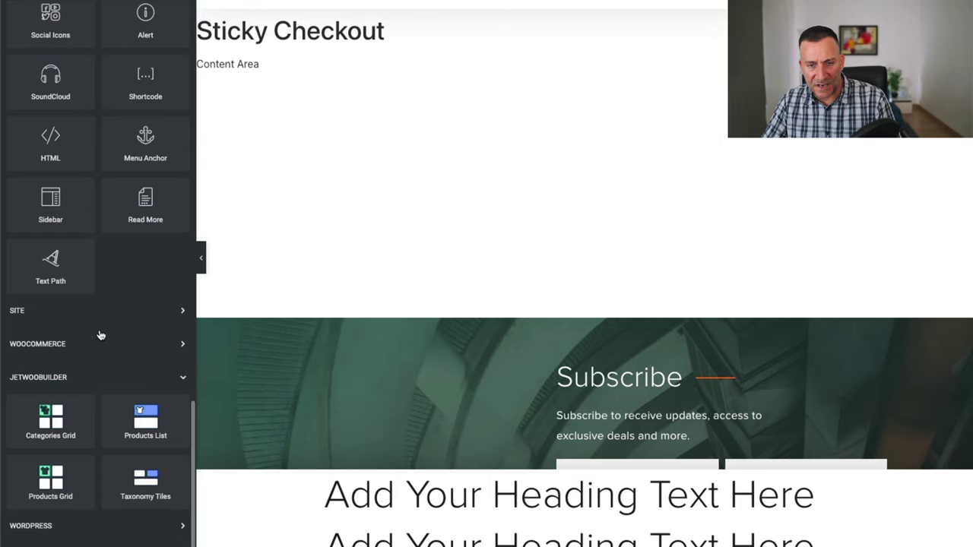
pyautogui.click(100, 342)
pyautogui.scroll(-3, 104, 337)
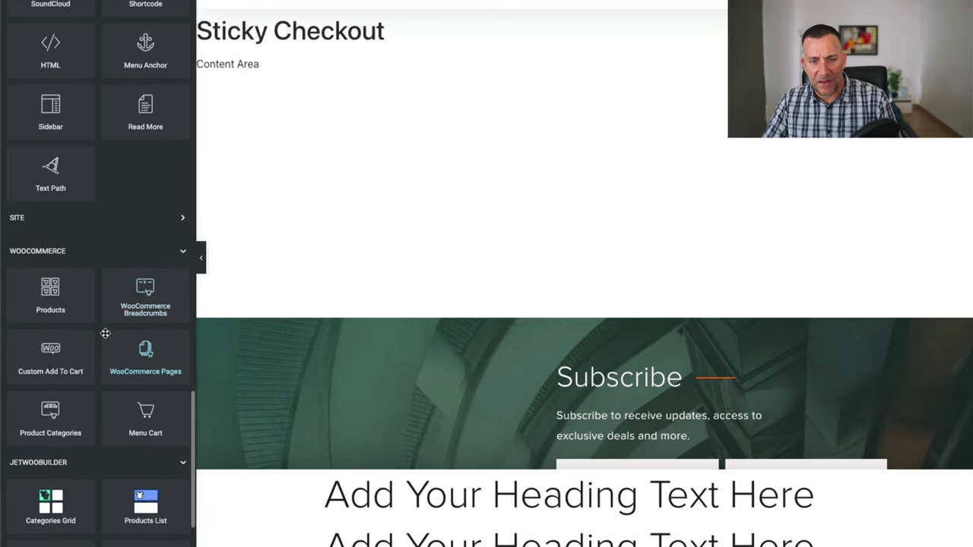
pyautogui.moveTo(50, 346); pyautogui.dragTo(681, 521)
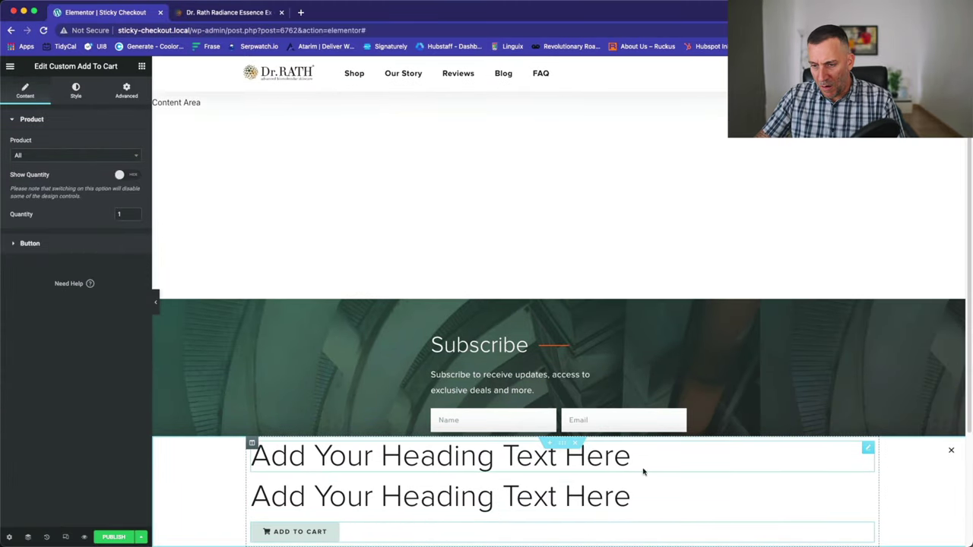
# Step: Open the first placeholder heading's settings and select text in its Title field
pyautogui.click(867, 450)
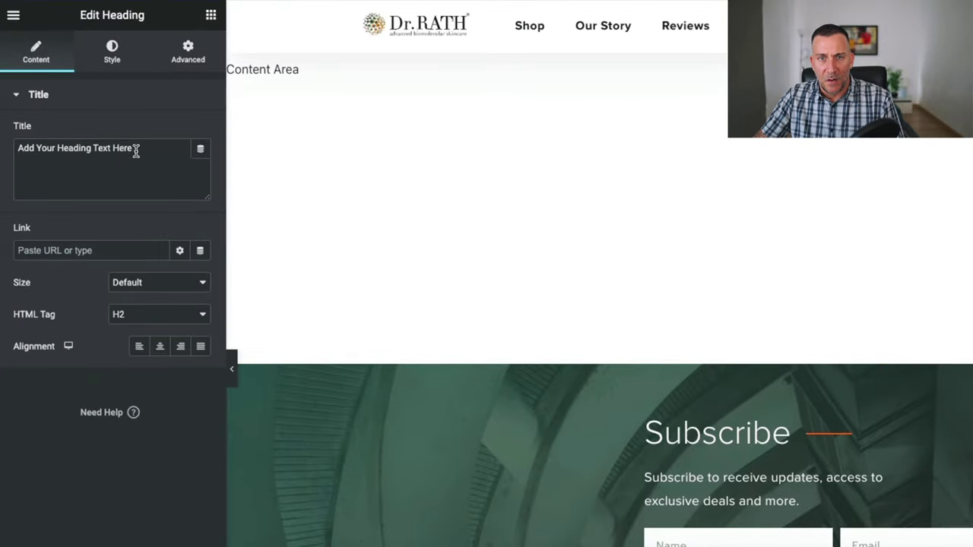
pyautogui.moveTo(139, 152); pyautogui.dragTo(16, 144)
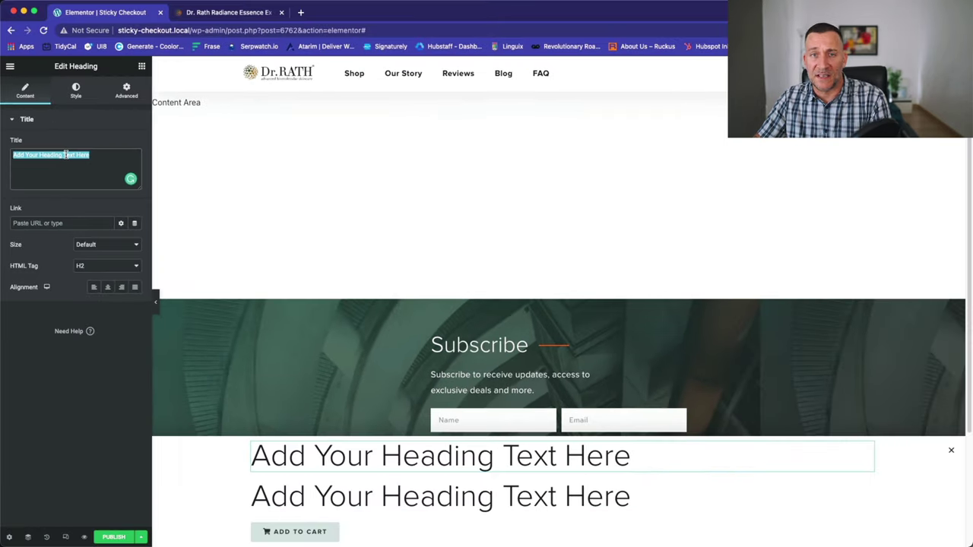
pyautogui.click(101, 147)
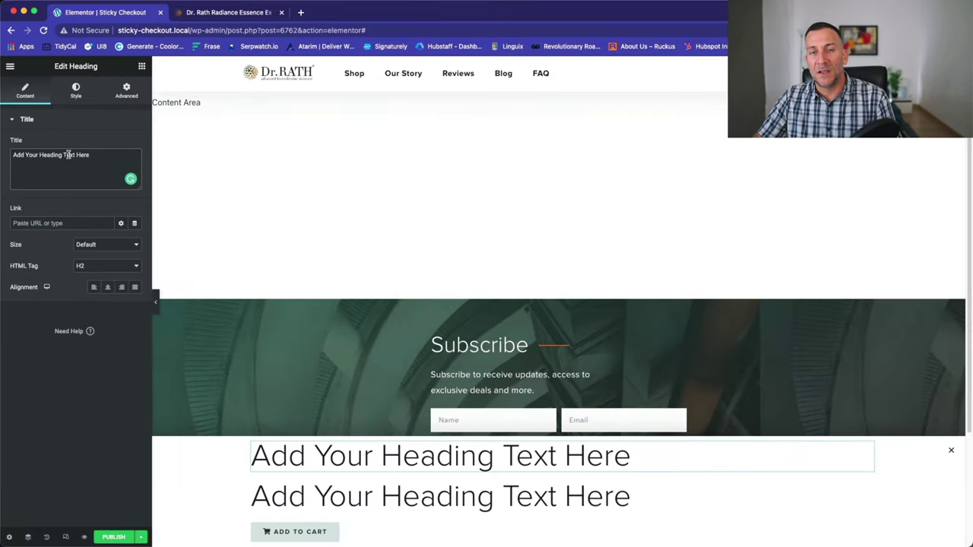
# Step: Apply the Small Title global font preset to the heading, leaving its colour unchanged
pyautogui.click(77, 90)
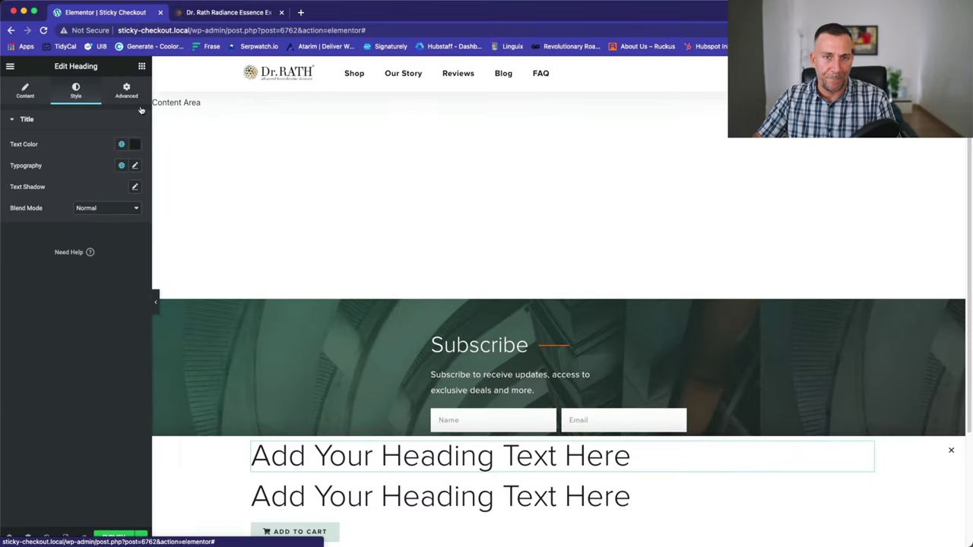
pyautogui.click(121, 144)
pyautogui.click(46, 194)
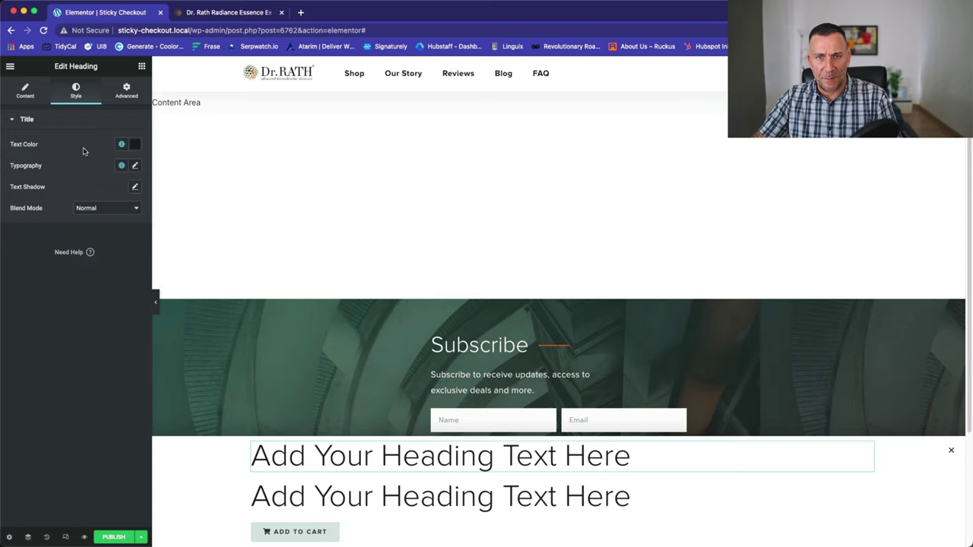
pyautogui.click(120, 165)
pyautogui.scroll(-2, 73, 273)
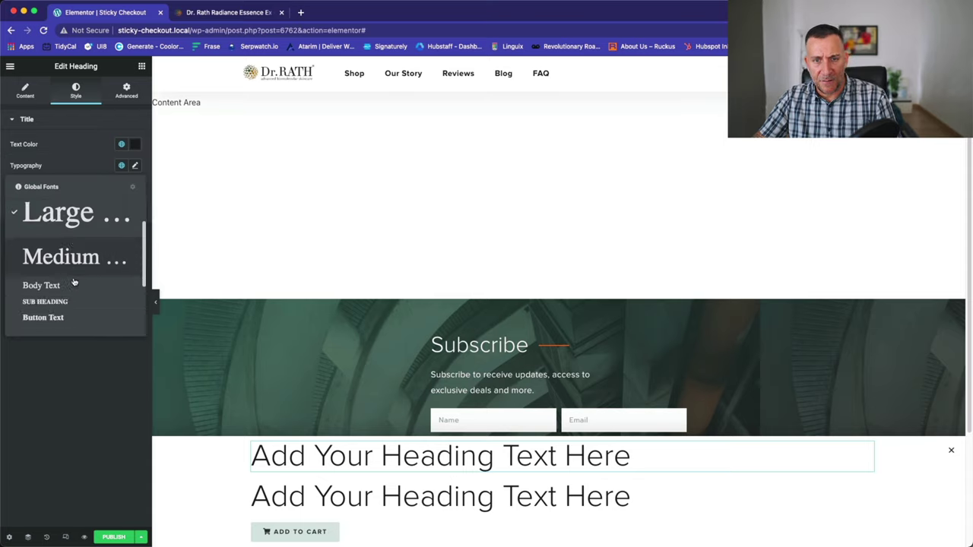
pyautogui.scroll(2, 73, 283)
pyautogui.click(72, 211)
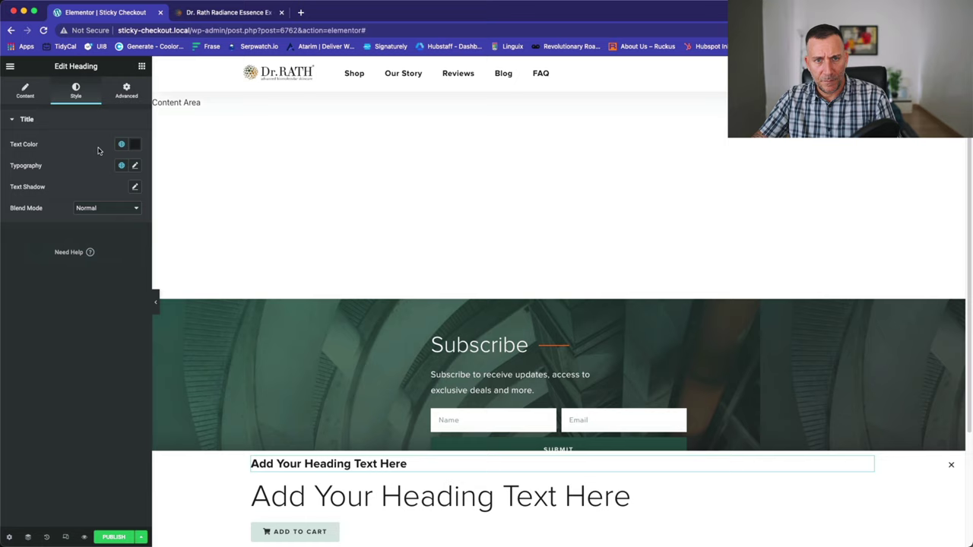
# Step: Set the heading's Positioning width to Inline (auto) with centred vertical alignment
pyautogui.click(127, 91)
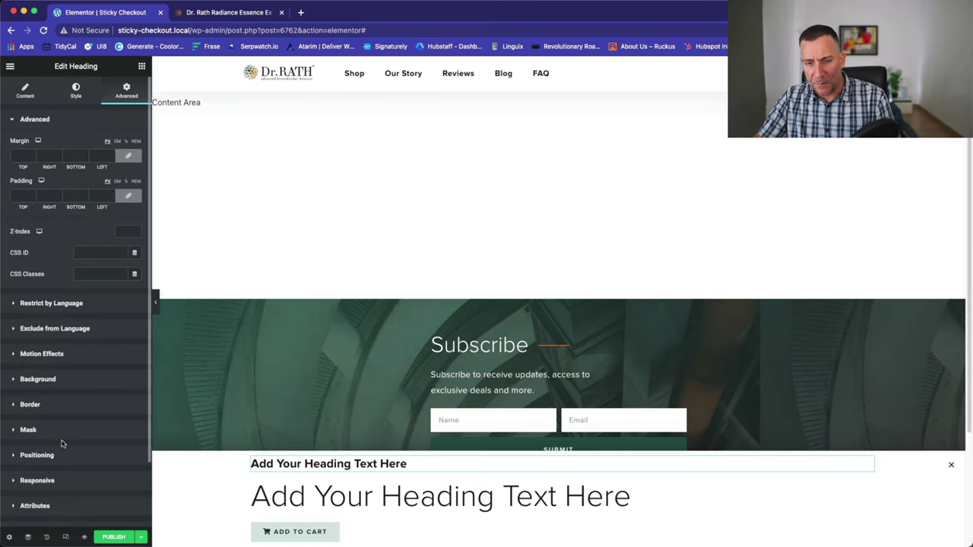
pyautogui.scroll(-1, 62, 444)
pyautogui.click(70, 435)
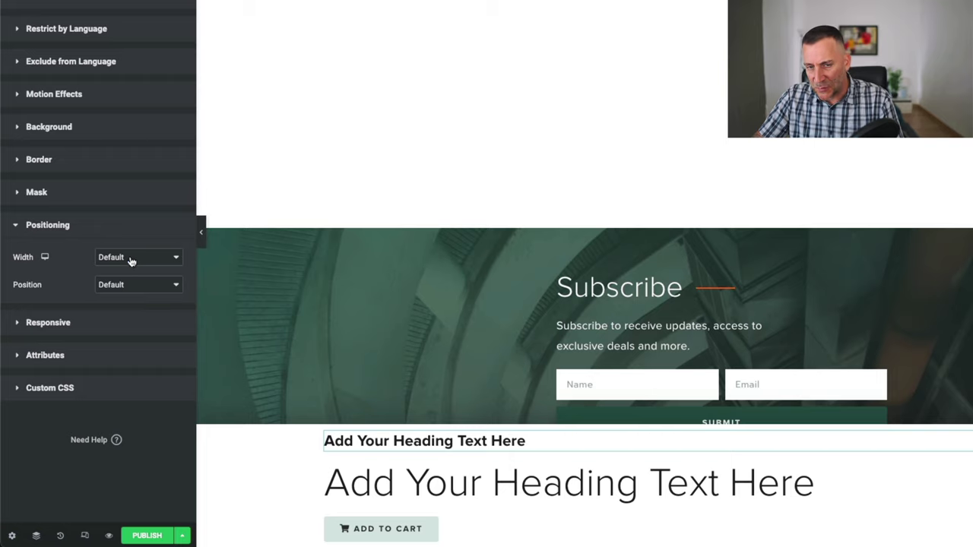
pyautogui.click(102, 324)
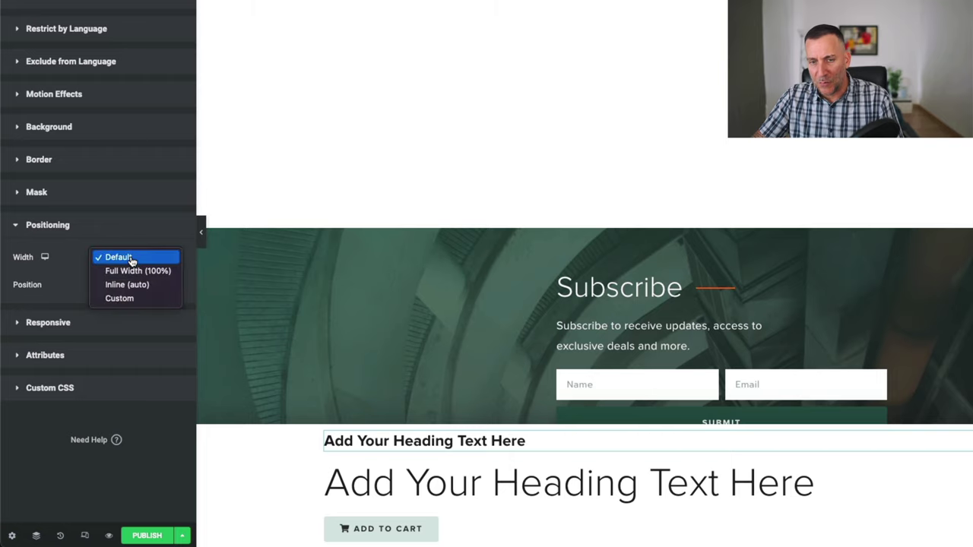
pyautogui.click(133, 286)
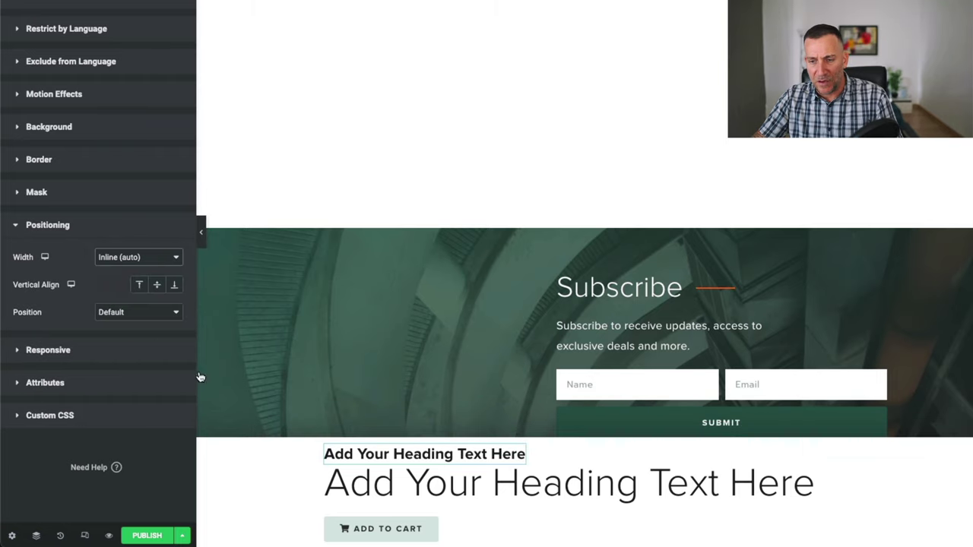
pyautogui.click(156, 285)
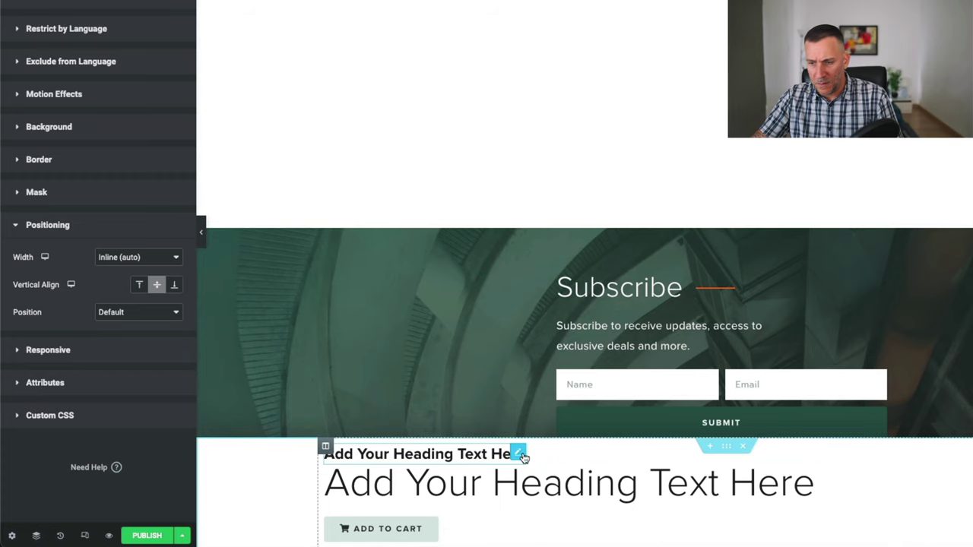
pyautogui.rightClick(525, 456)
# Step: Copy the small heading's style and paste it onto the large heading
pyautogui.click(549, 404)
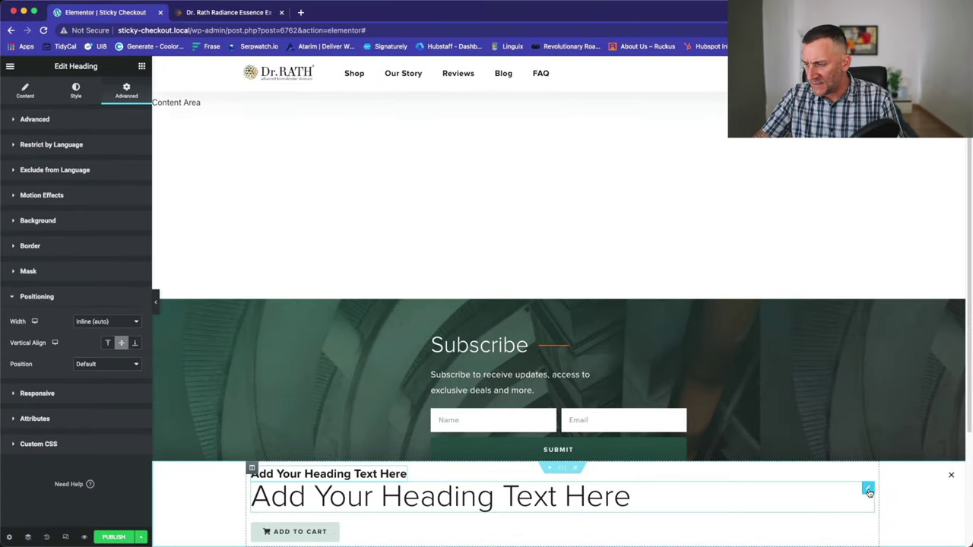
pyautogui.rightClick(869, 492)
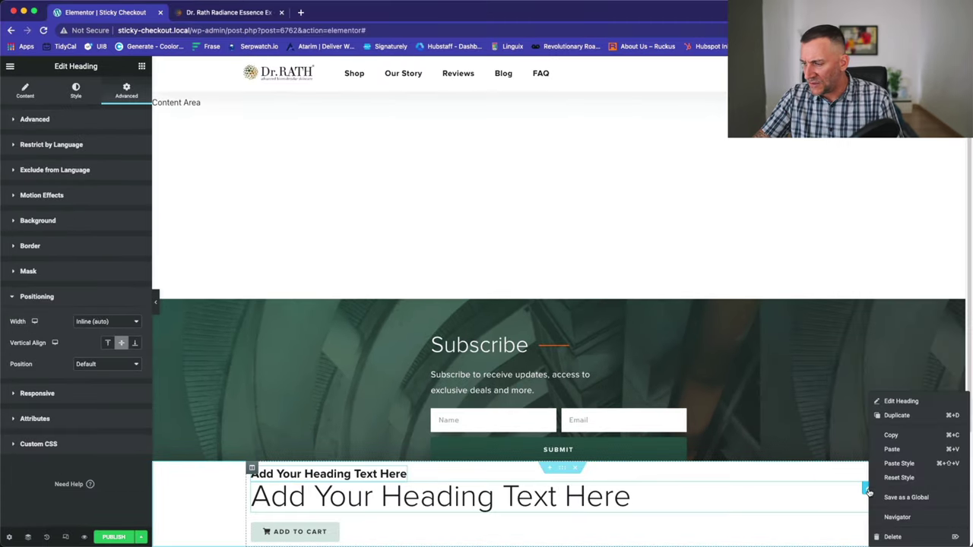
pyautogui.click(899, 463)
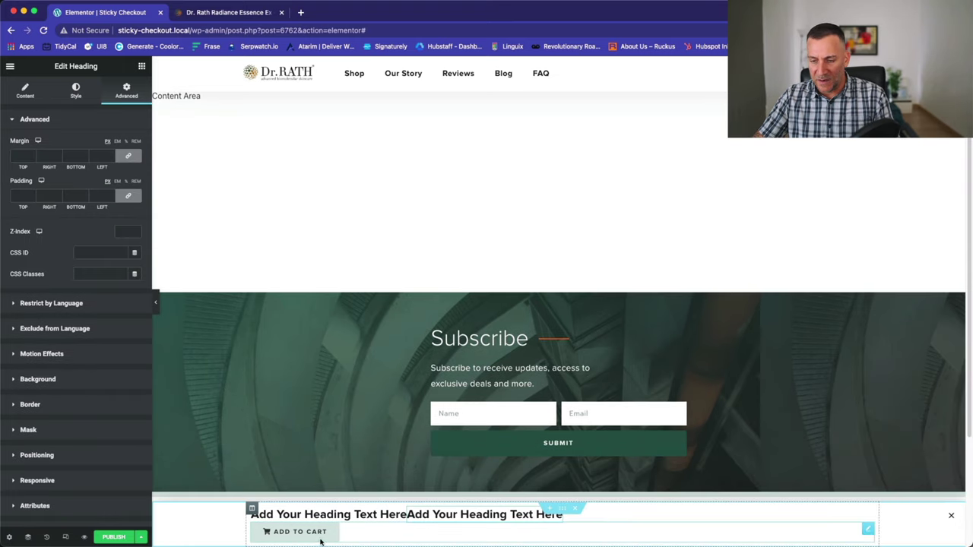
# Step: Set the Add To Cart button's Positioning width to Inline (auto)
pyautogui.click(868, 528)
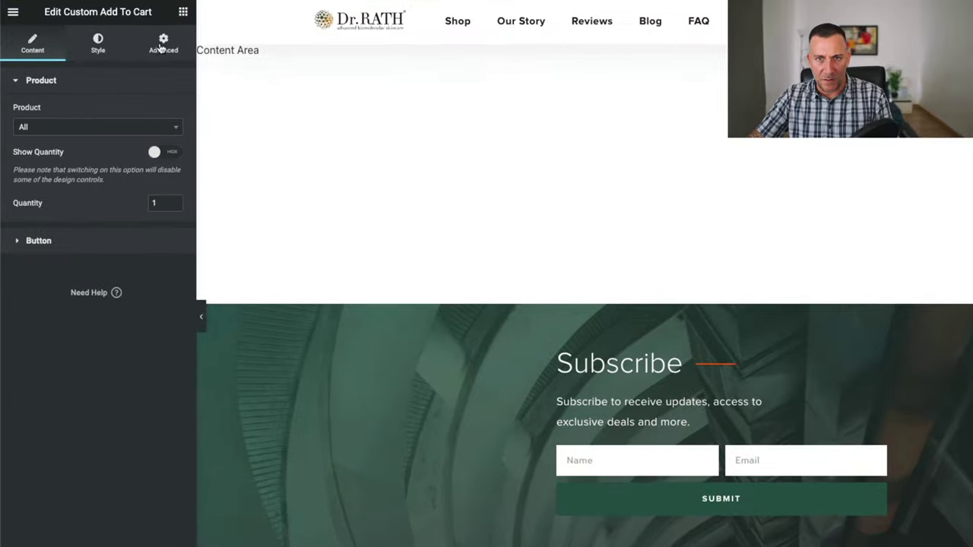
pyautogui.click(144, 67)
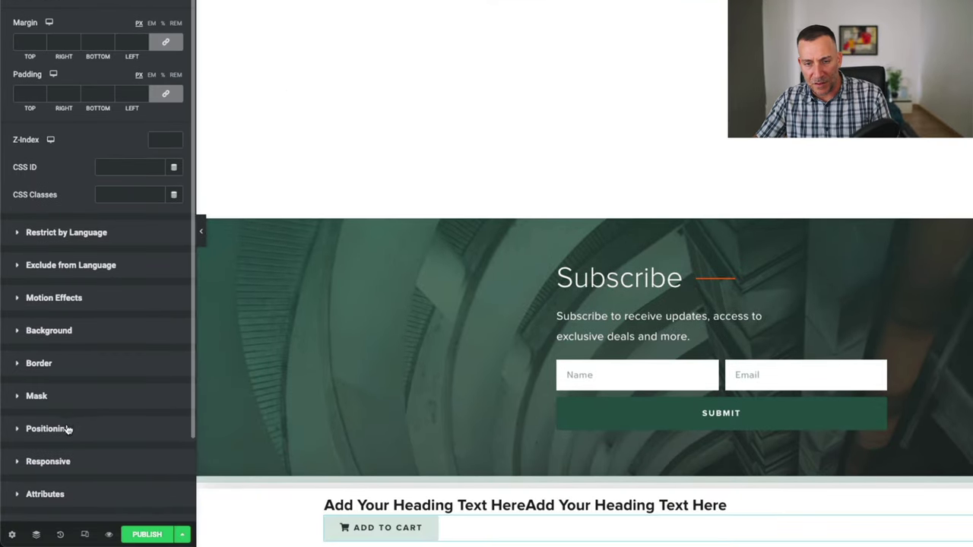
pyautogui.click(70, 429)
pyautogui.click(121, 261)
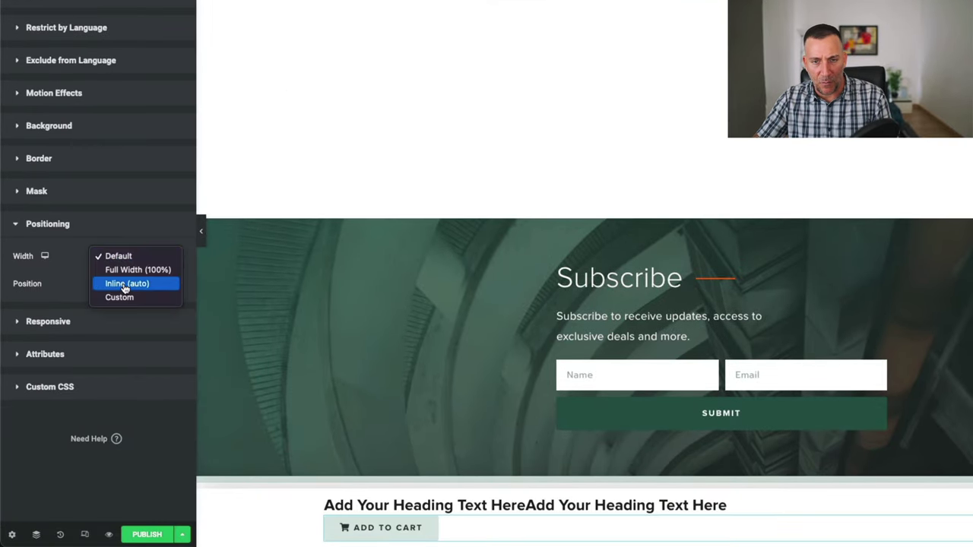
pyautogui.click(127, 282)
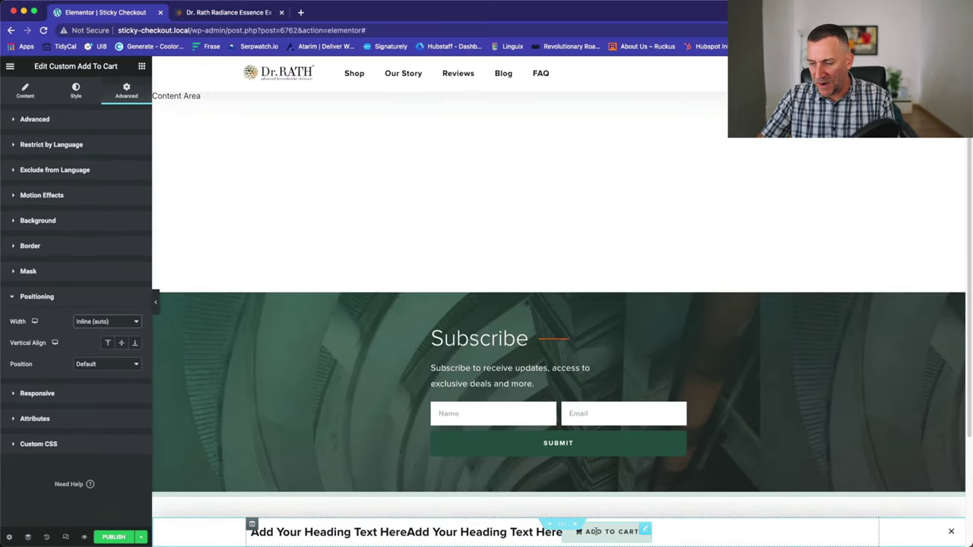
# Step: Set the bar column's Horizontal Align to Space Between
pyautogui.click(252, 524)
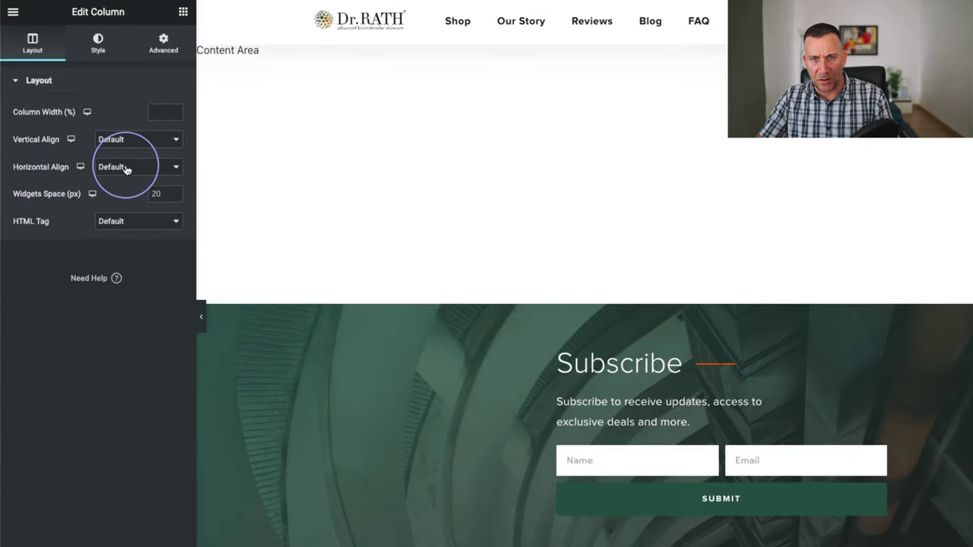
pyautogui.click(127, 166)
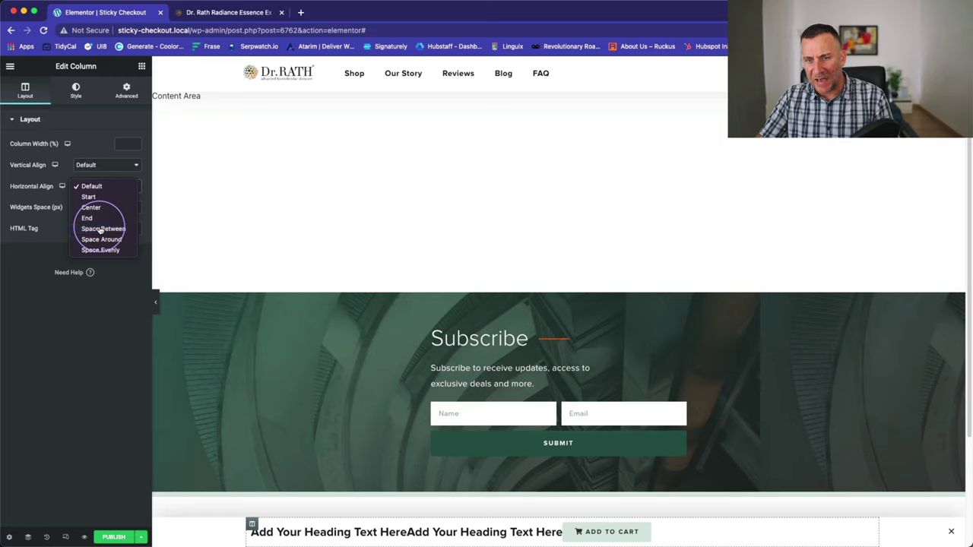
pyautogui.click(99, 229)
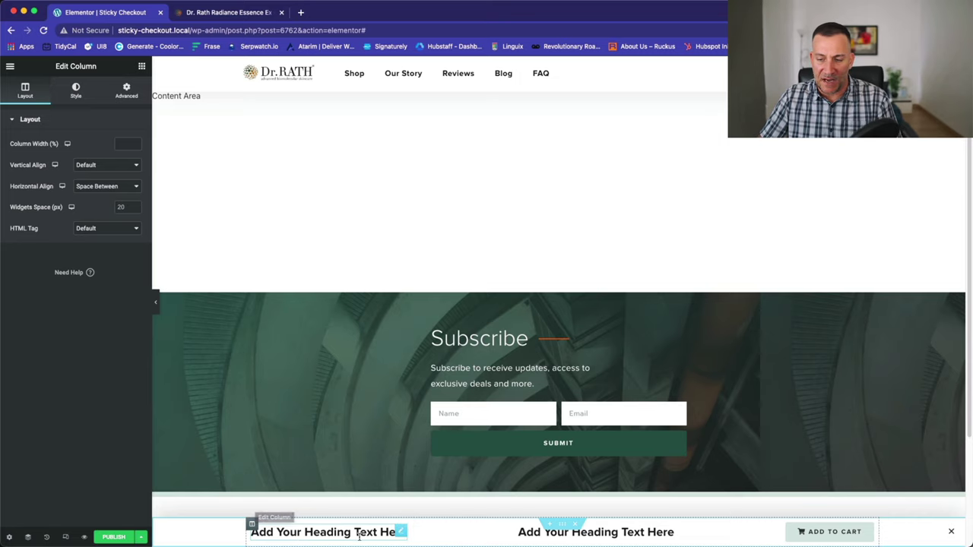
# Step: Bind the first heading's title to the WooCommerce Product Title dynamic tag
pyautogui.click(401, 533)
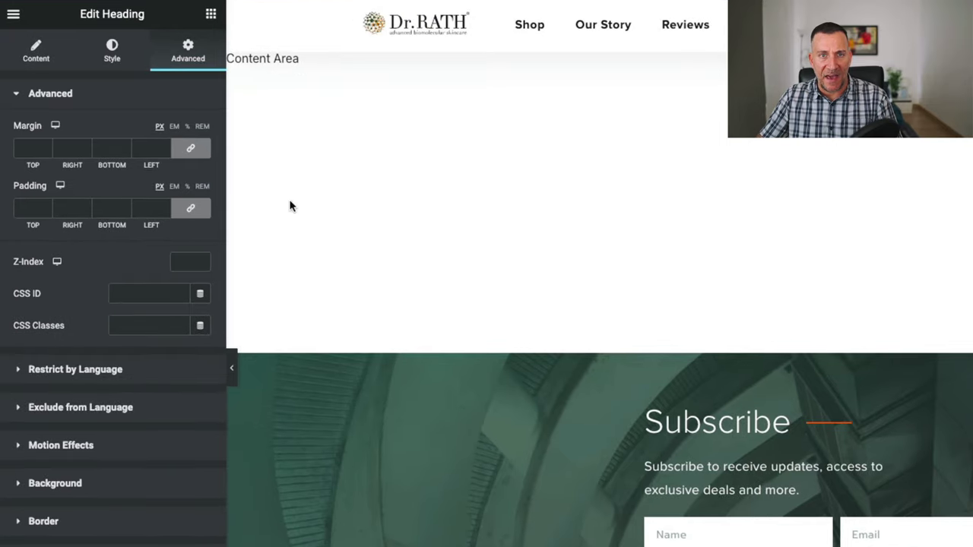
pyautogui.click(27, 44)
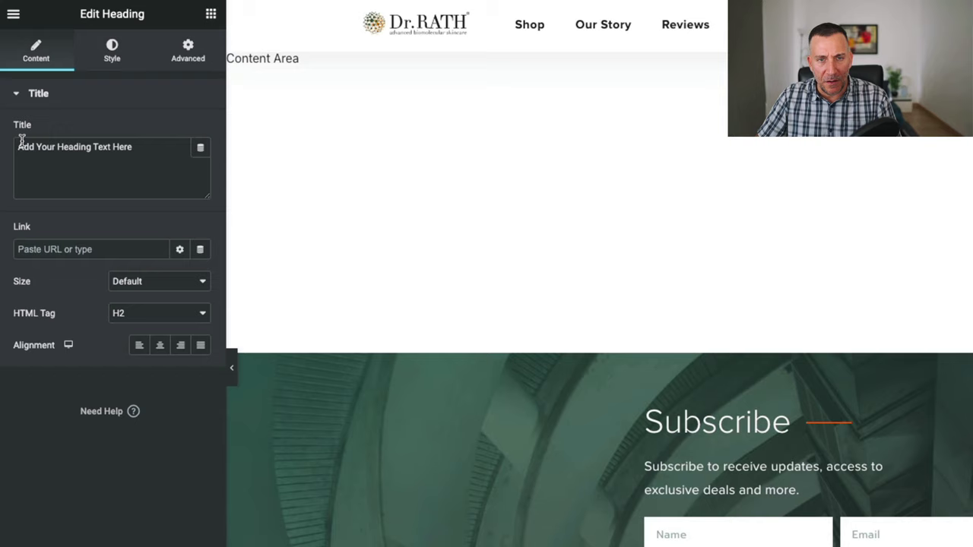
pyautogui.click(202, 152)
pyautogui.scroll(-5, 105, 243)
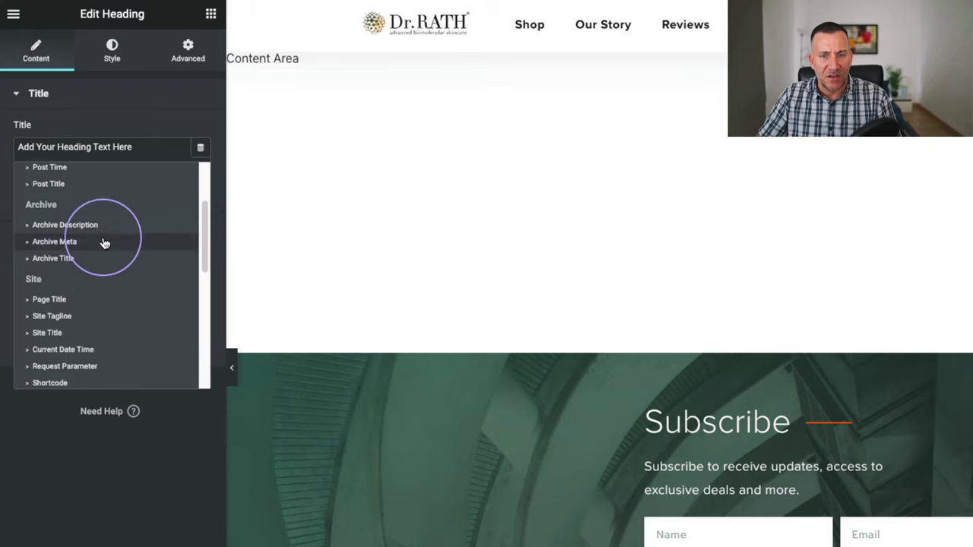
pyautogui.scroll(-5, 95, 294)
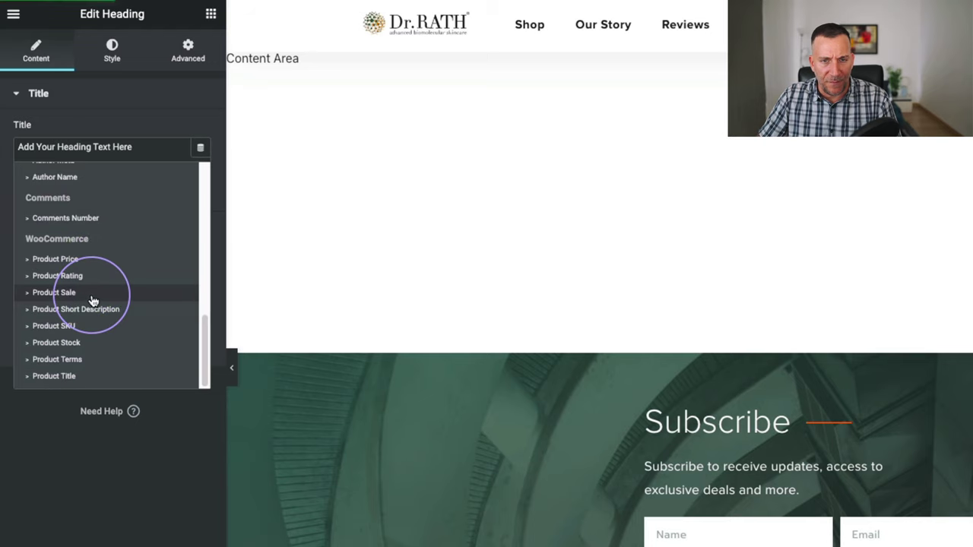
pyautogui.click(45, 376)
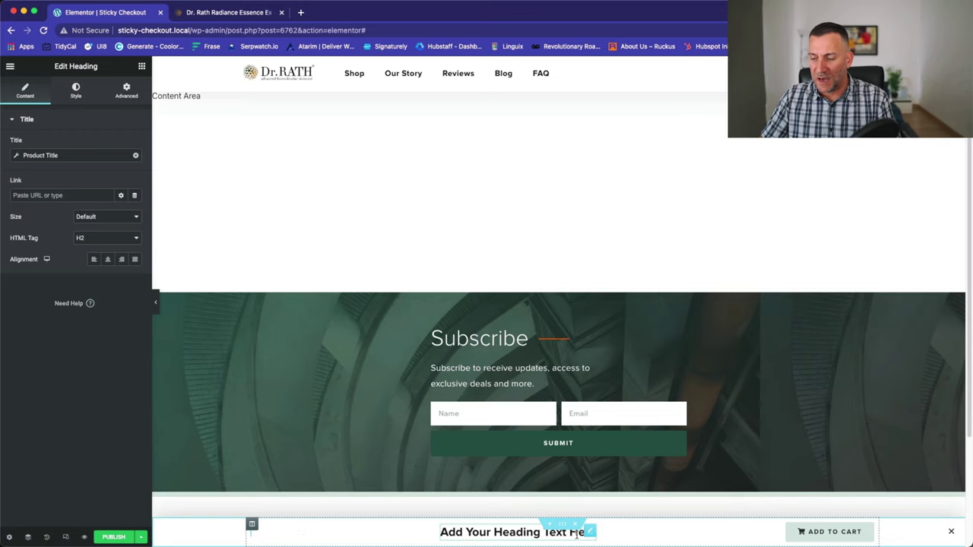
# Step: Set the centred heading's HTML tag to div
pyautogui.click(589, 534)
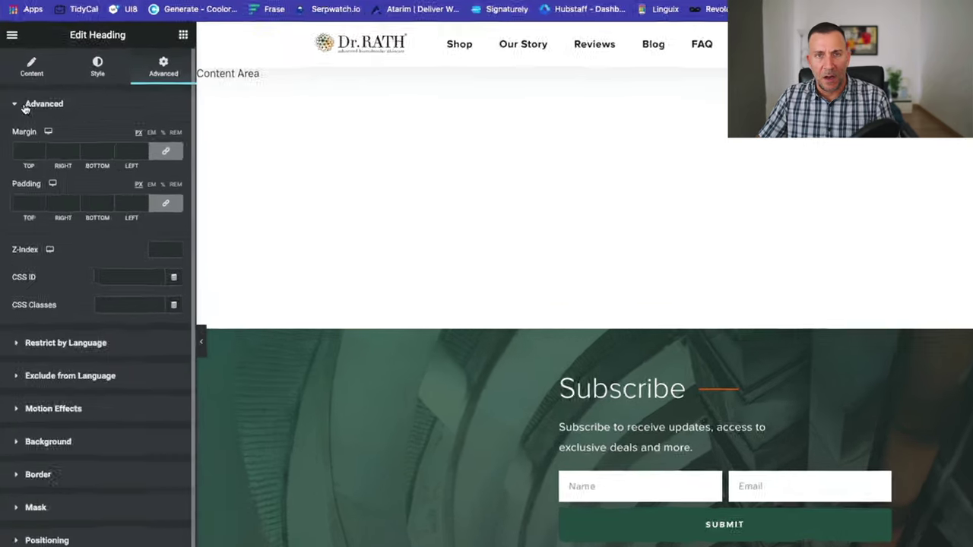
pyautogui.click(15, 89)
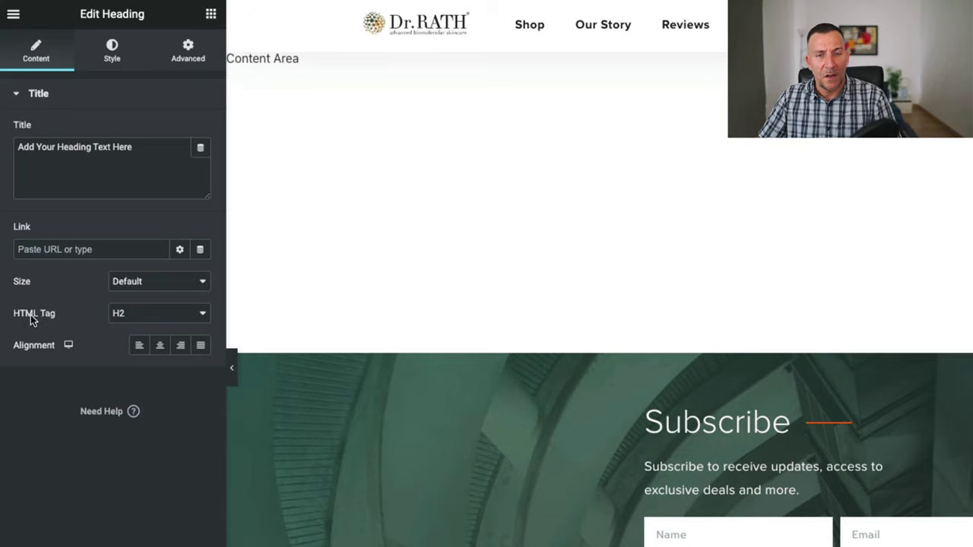
pyautogui.click(143, 320)
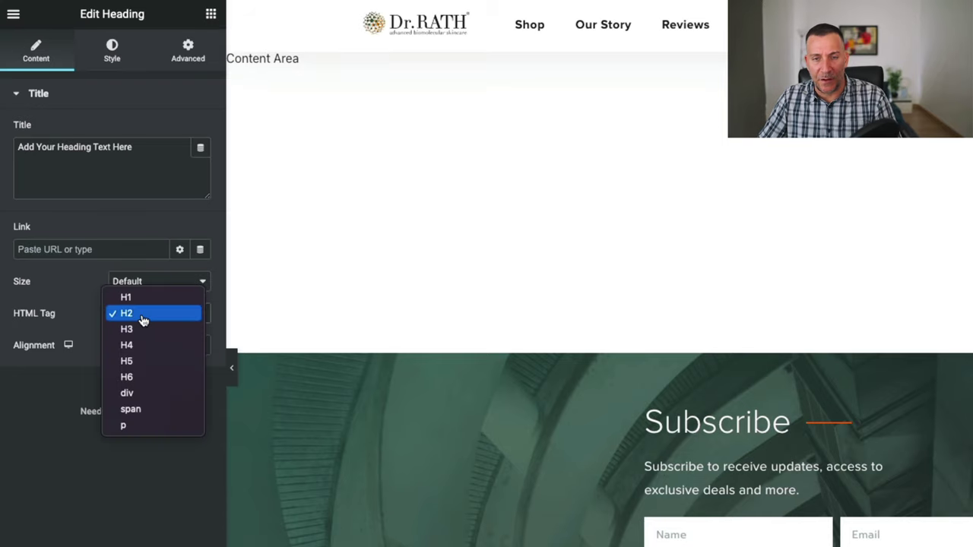
pyautogui.press('Escape')
pyautogui.click(148, 401)
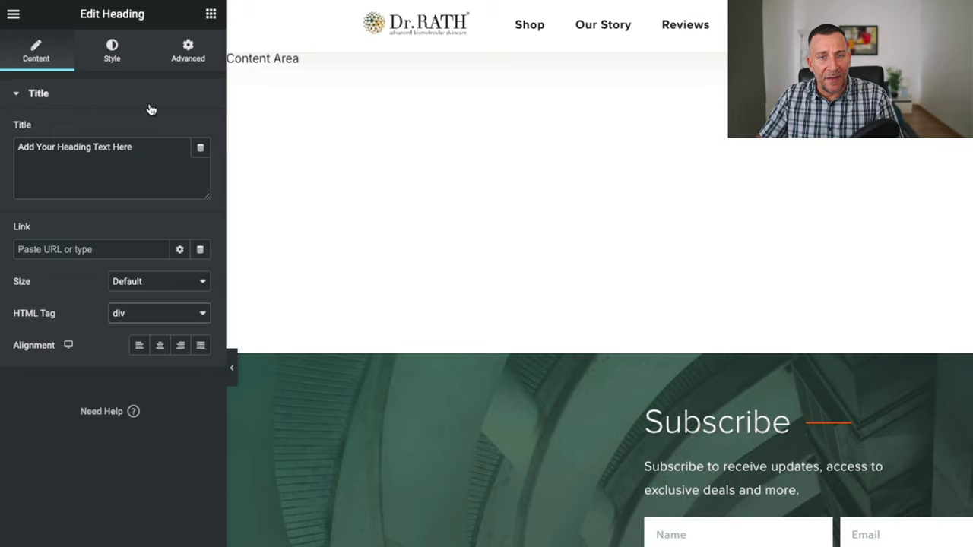
# Step: Bind the centred heading's title to Product Price, then open Publish Settings
pyautogui.click(201, 150)
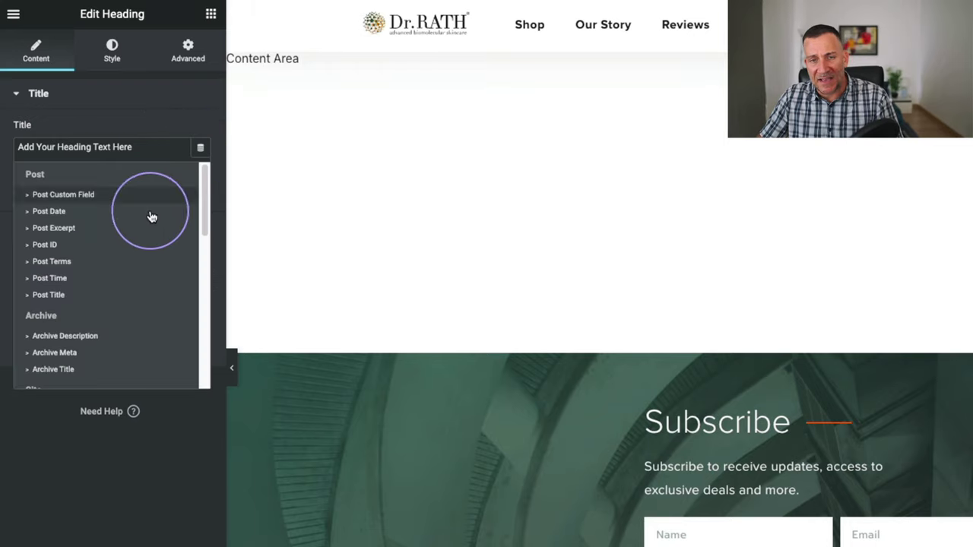
pyautogui.scroll(-10, 94, 252)
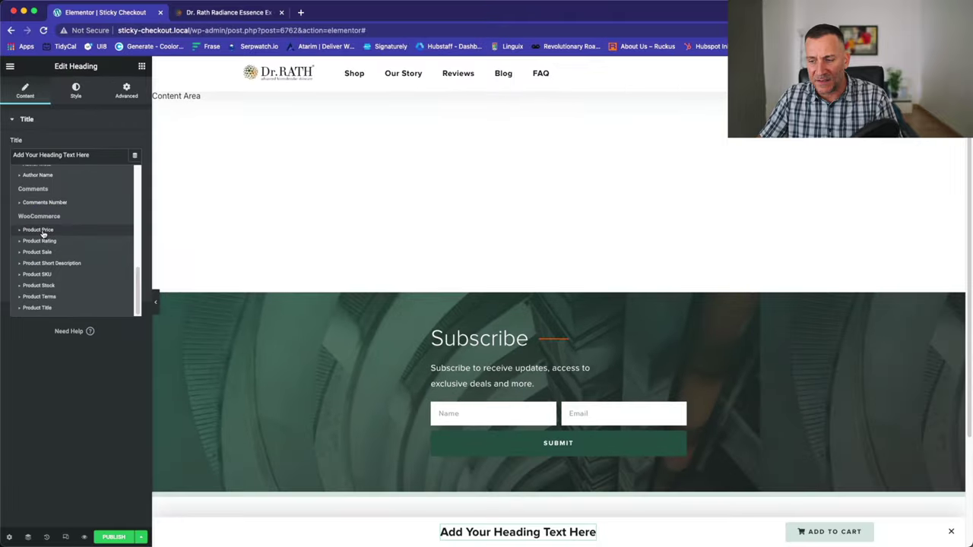
pyautogui.click(47, 244)
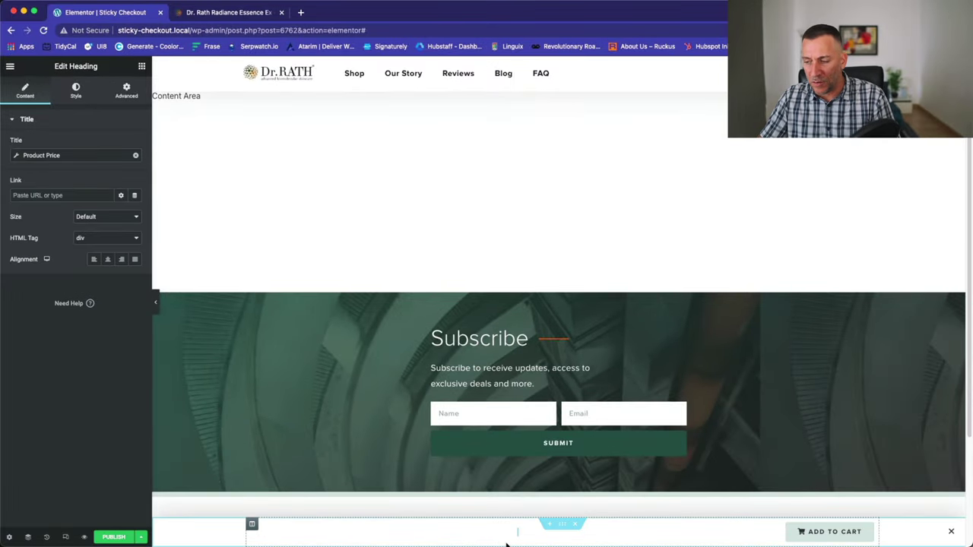
pyautogui.click(114, 537)
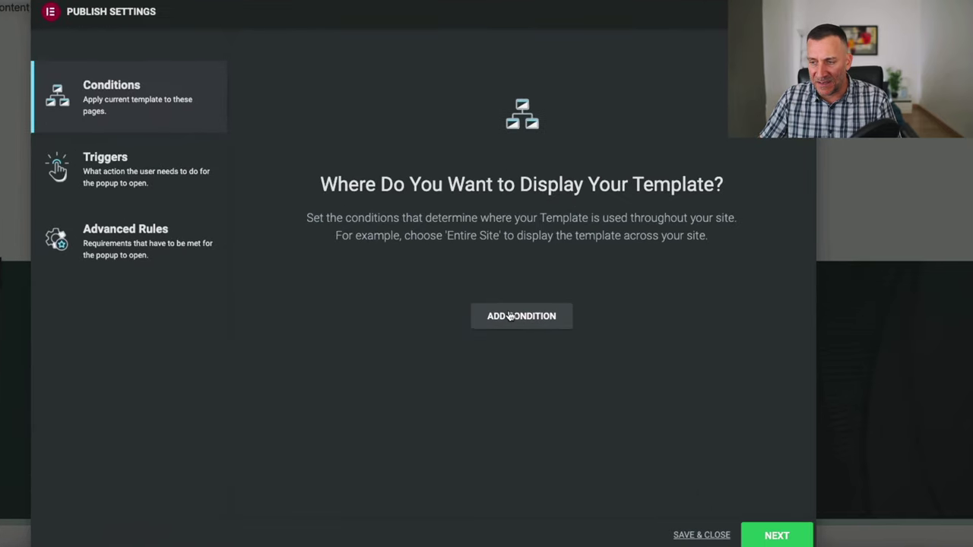
# Step: Add an Include condition for WooCommerce > Products > All
pyautogui.click(537, 328)
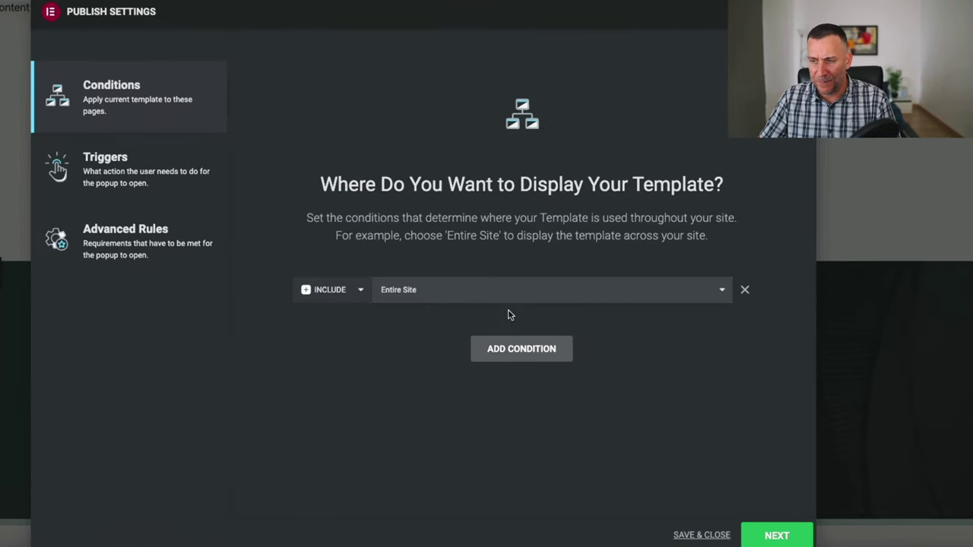
pyautogui.click(689, 292)
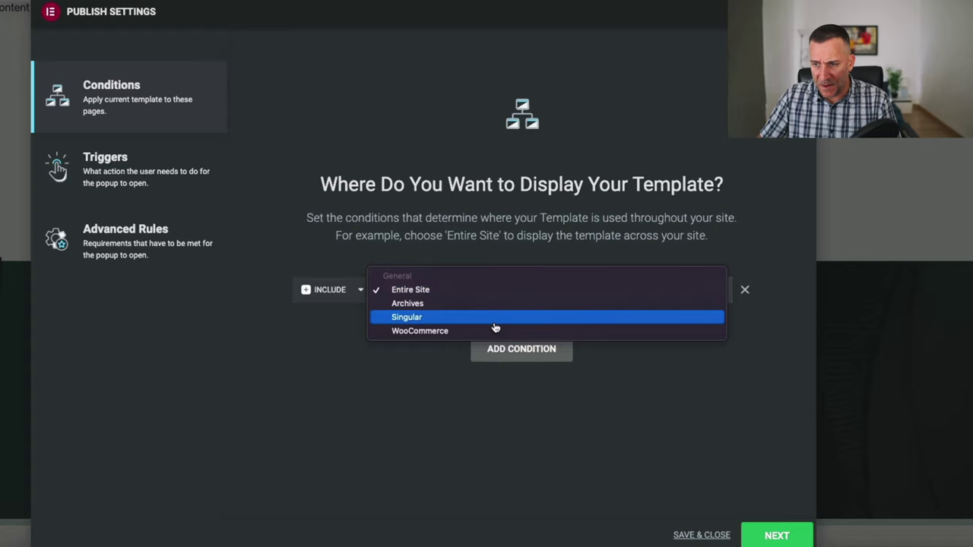
pyautogui.click(450, 332)
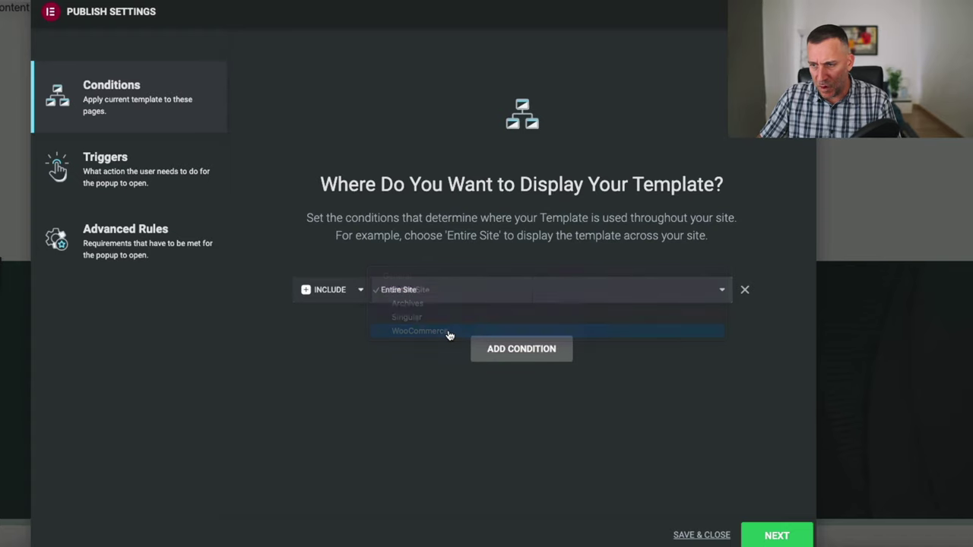
pyautogui.click(625, 291)
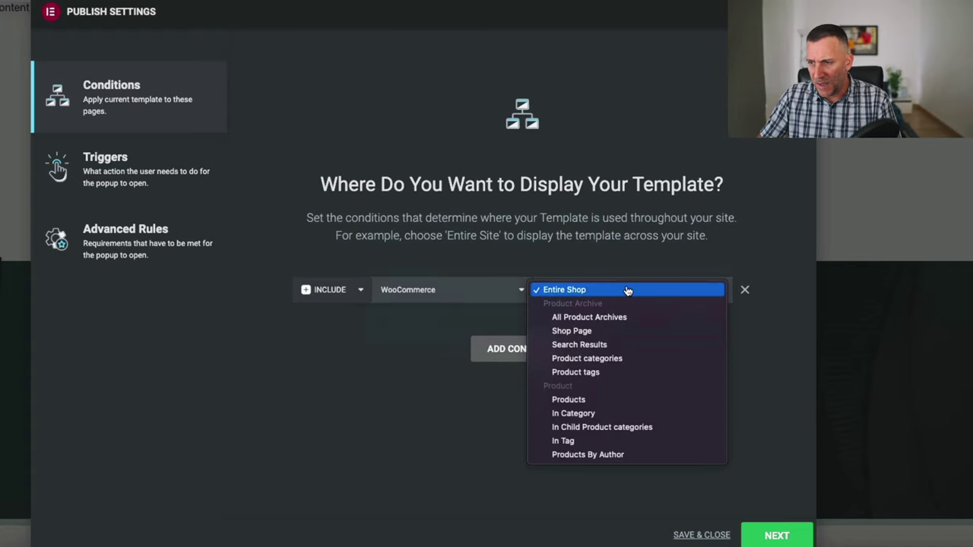
pyautogui.click(601, 404)
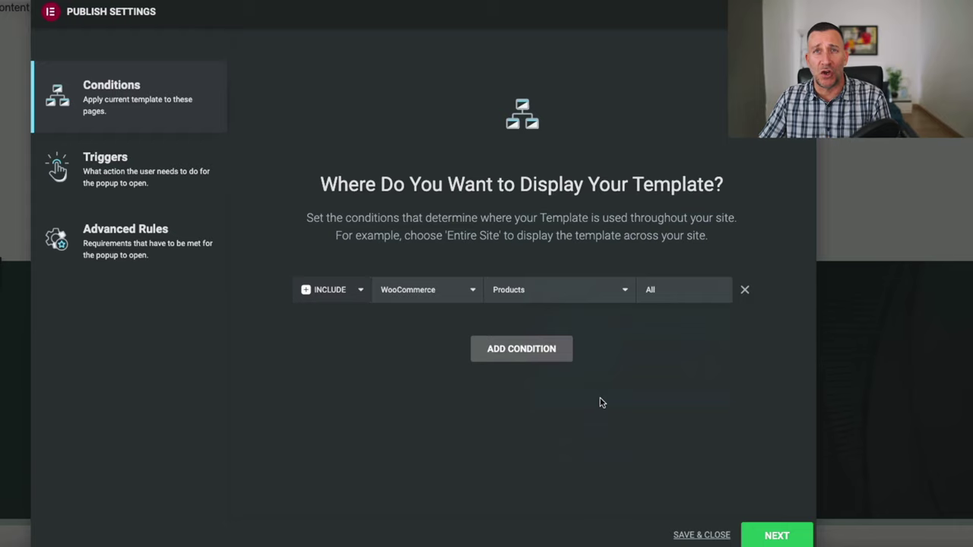
pyautogui.click(678, 294)
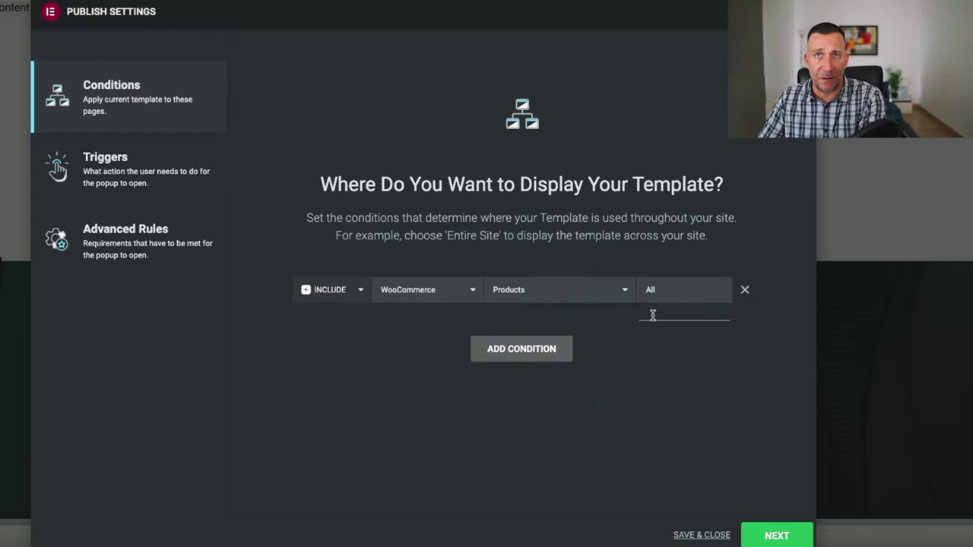
pyautogui.click(637, 360)
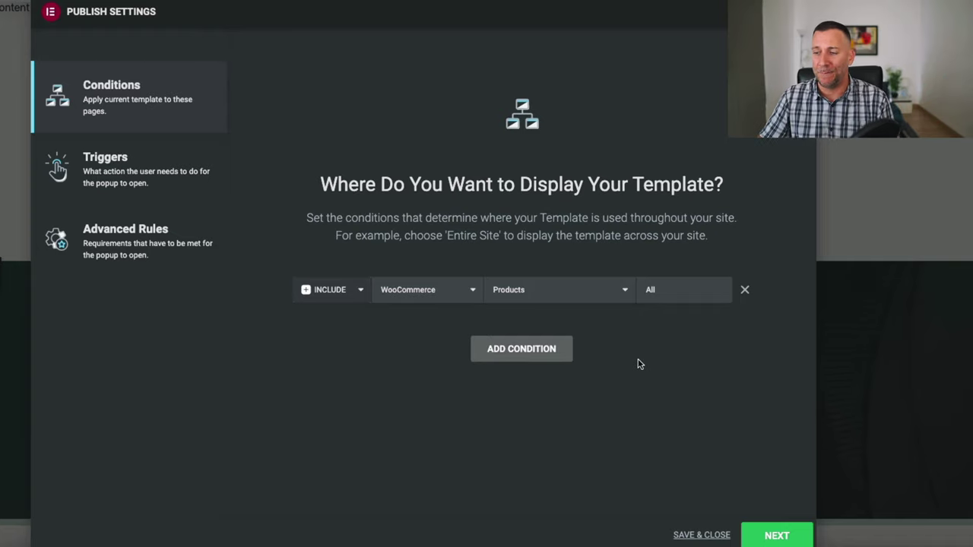
# Step: Trigger the popup On Scroll down within 15% of the page
pyautogui.click(775, 535)
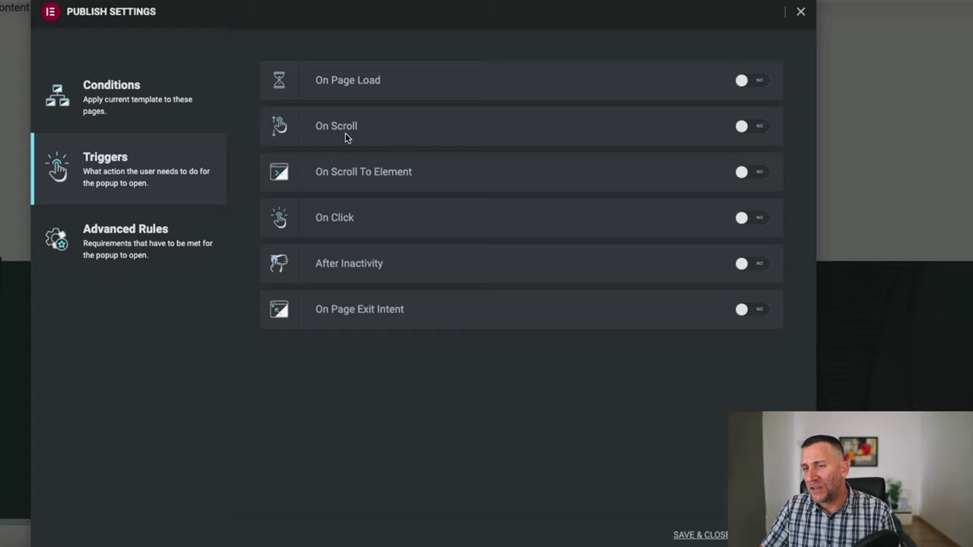
pyautogui.click(760, 130)
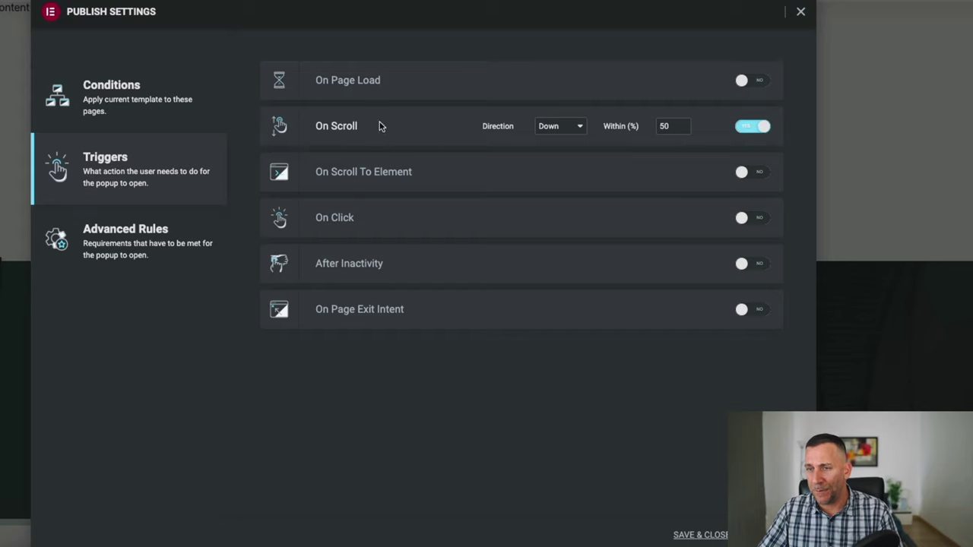
pyautogui.doubleClick(663, 127)
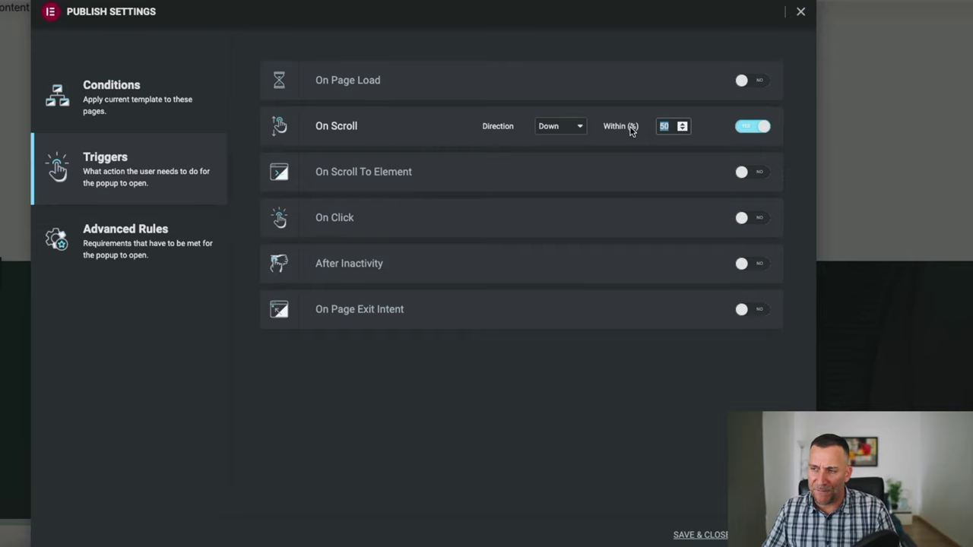
pyautogui.write('15')
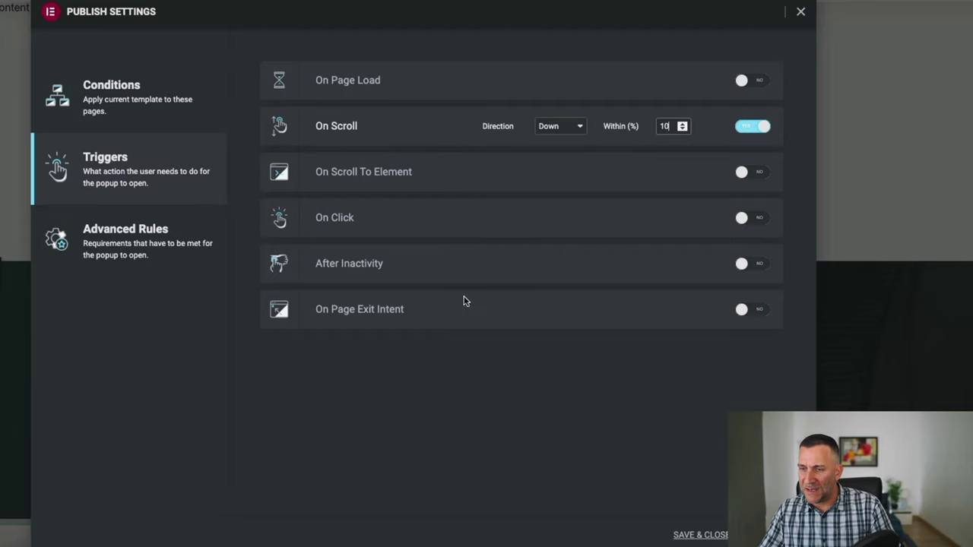
# Step: Save & Close to publish the popup, then switch to the product page tab
pyautogui.click(777, 536)
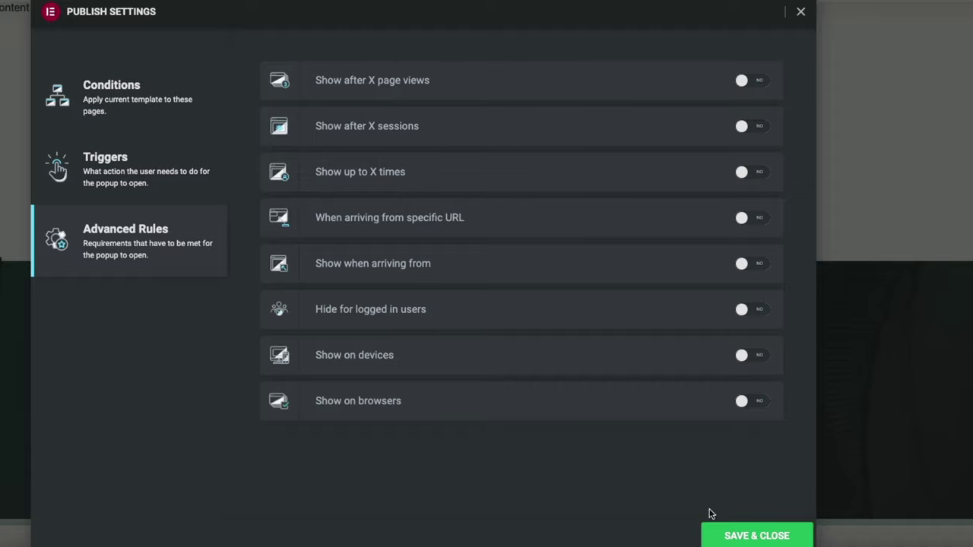
pyautogui.click(749, 532)
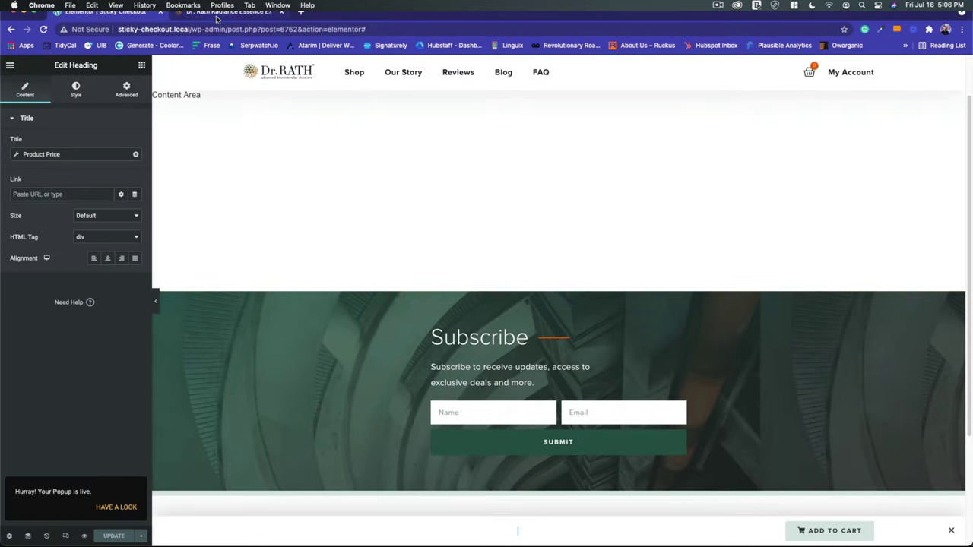
pyautogui.click(219, 14)
# Step: Reload the product page and scroll until the sticky bar shows its regular and sale prices
pyautogui.click(43, 29)
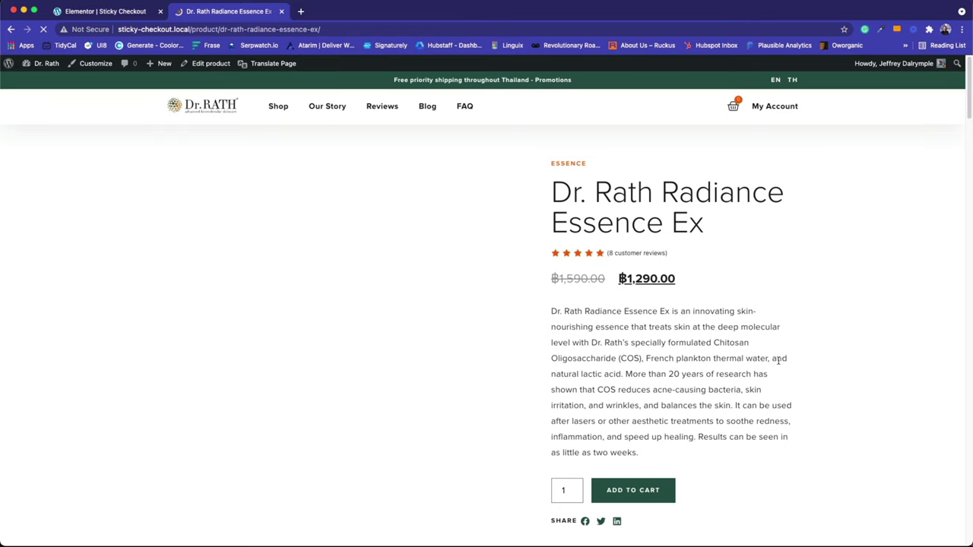
pyautogui.scroll(-5, 778, 363)
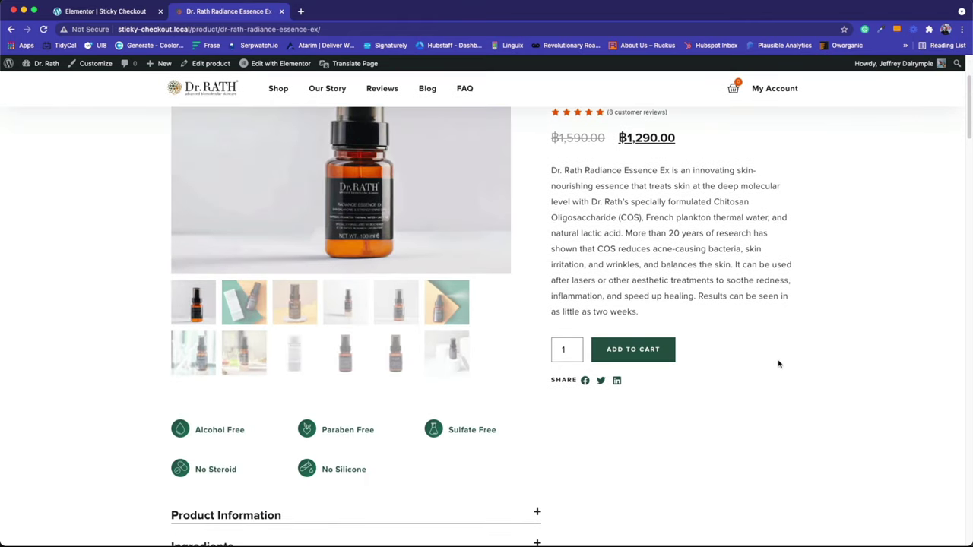
pyautogui.scroll(-5, 778, 365)
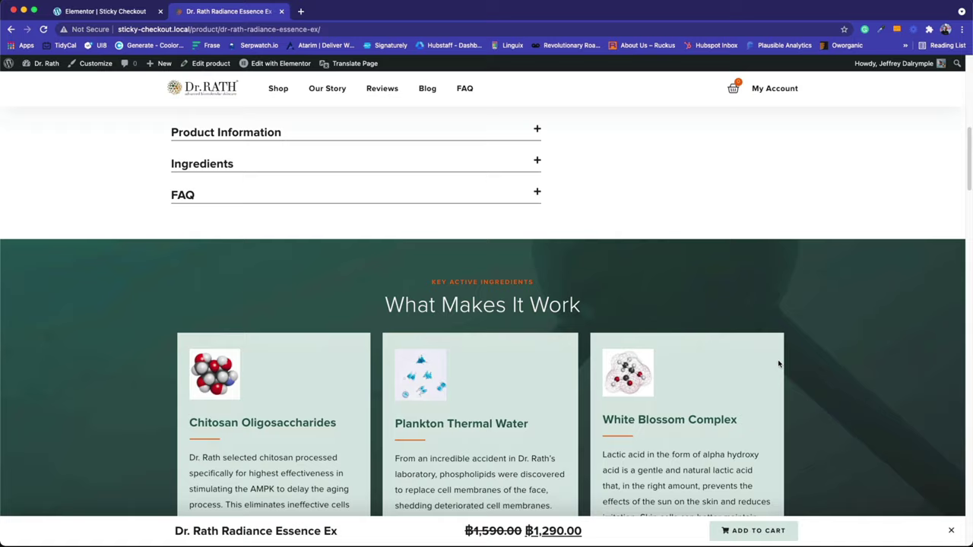
pyautogui.scroll(-3, 778, 365)
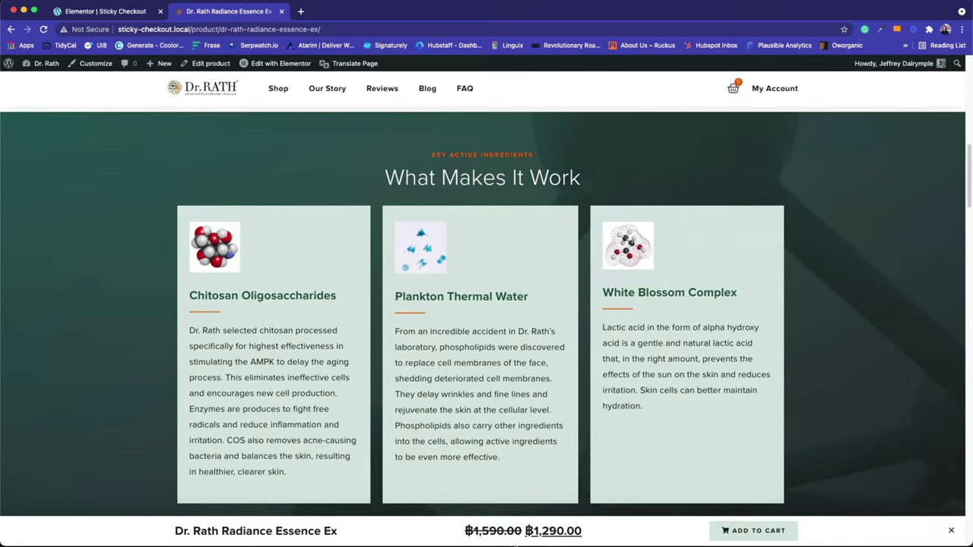
pyautogui.moveTo(465, 532); pyautogui.dragTo(583, 538)
pyautogui.click(585, 538)
# Step: Add Dr. Rath Radiance Essence Ex to the cart from the sticky bar and close the mini-cart
pyautogui.scroll(-5, 859, 504)
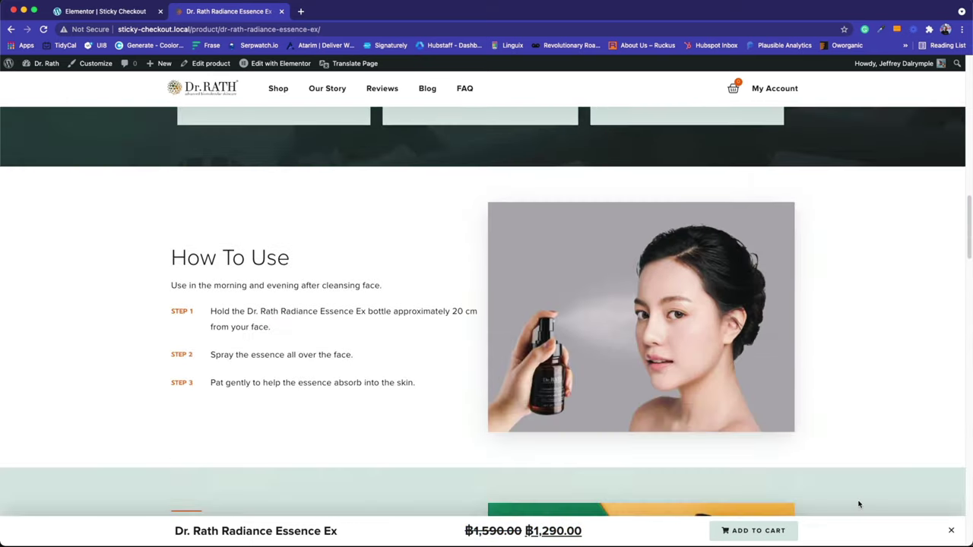
pyautogui.scroll(-1, 858, 504)
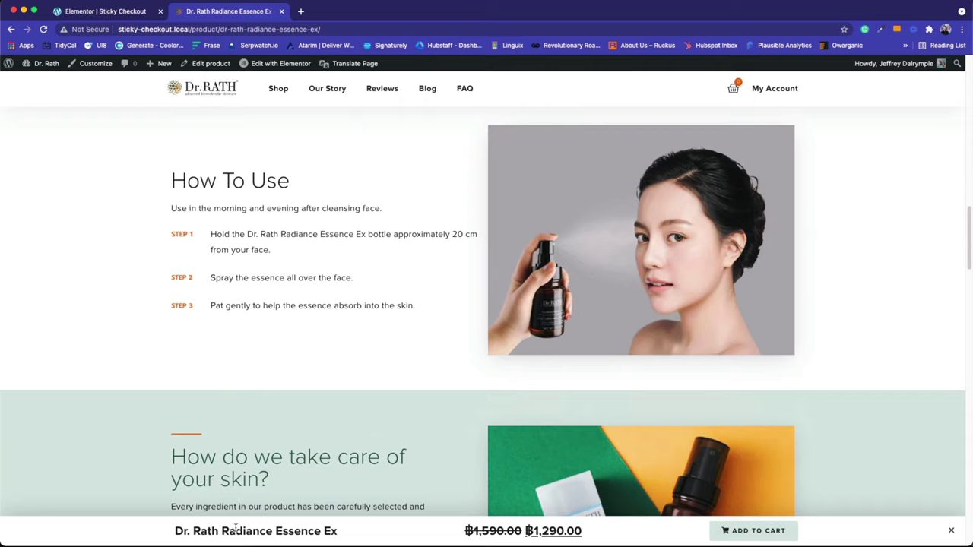
pyautogui.click(760, 530)
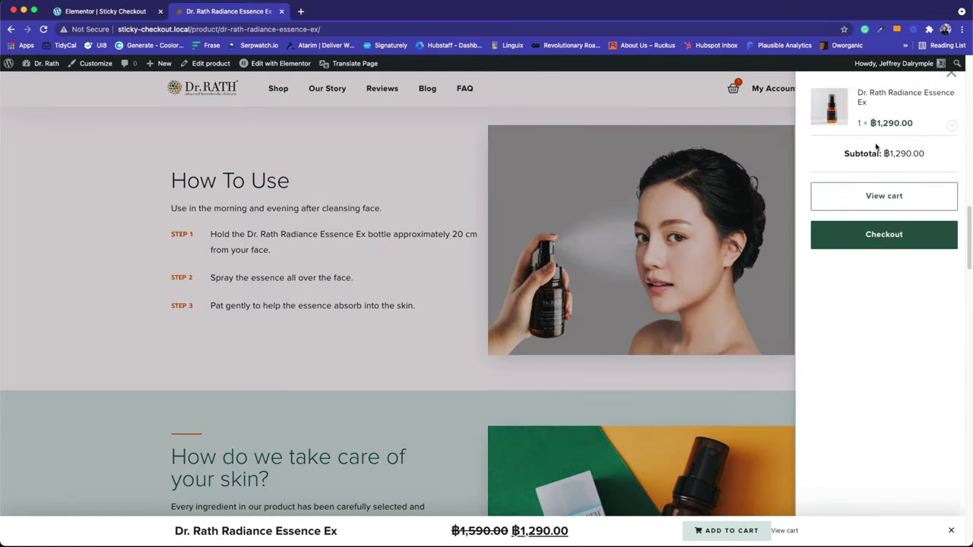
pyautogui.click(950, 74)
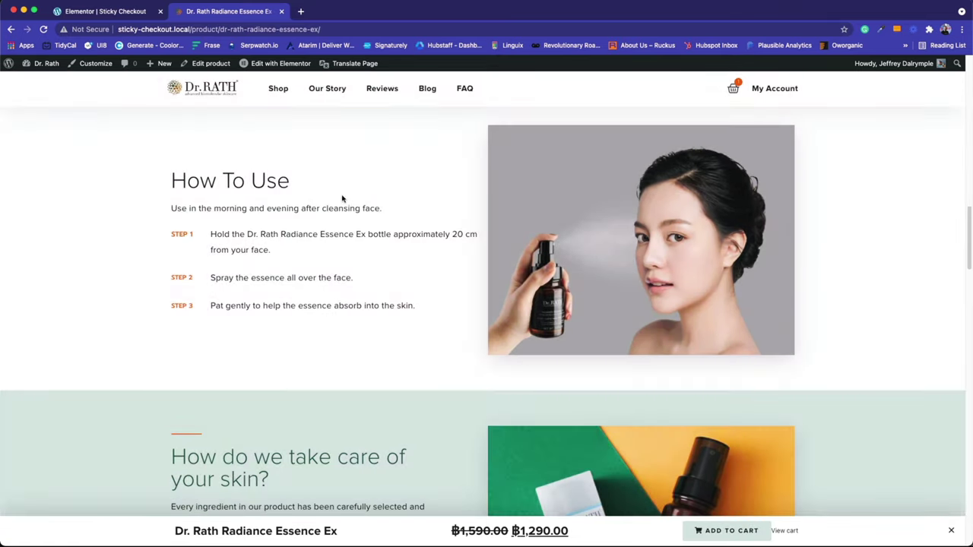